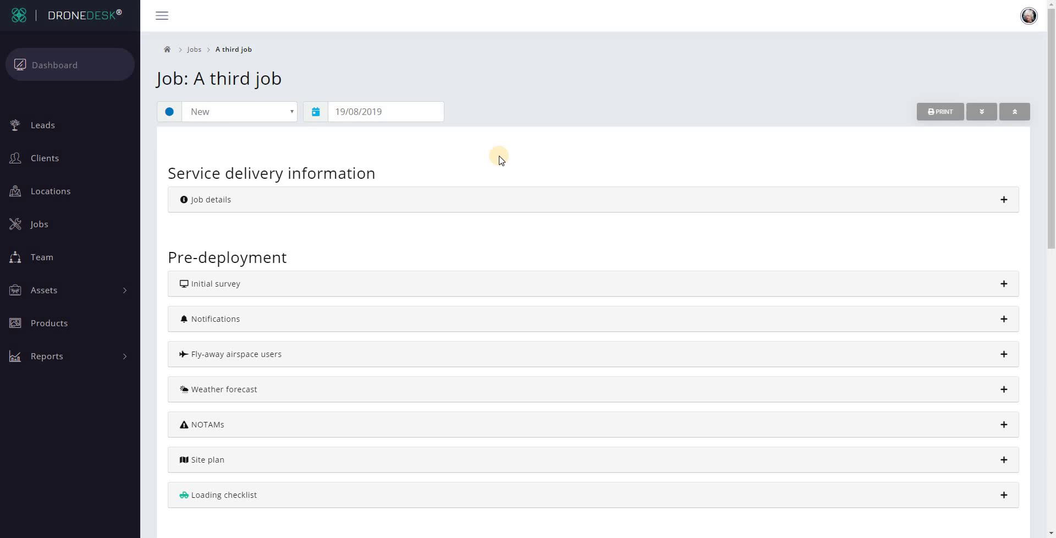
- Set the progress status of the job "A third job" to Scoped
scroll(476, 213, down, 3)
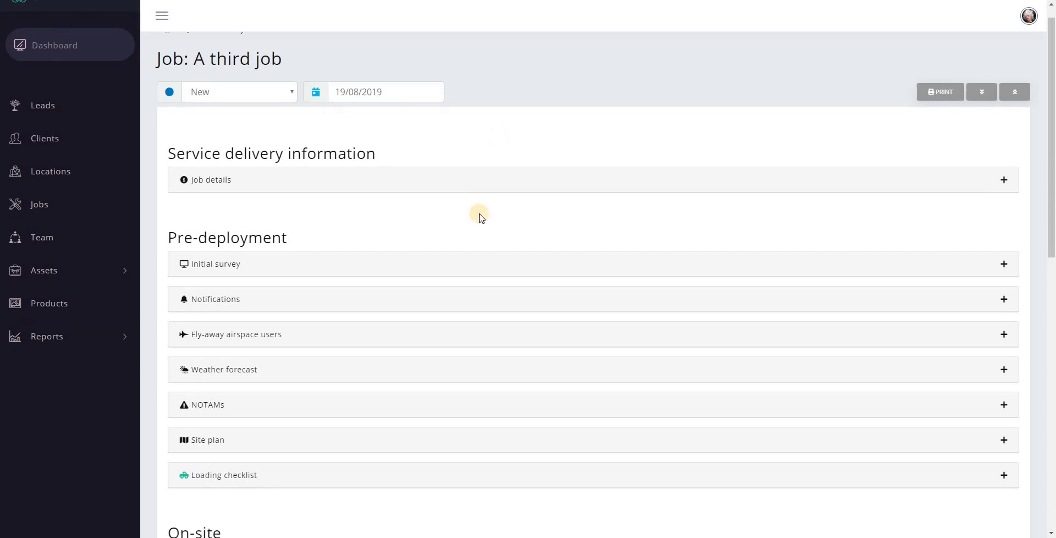
scroll(479, 218, down, 2)
scroll(480, 219, down, 2)
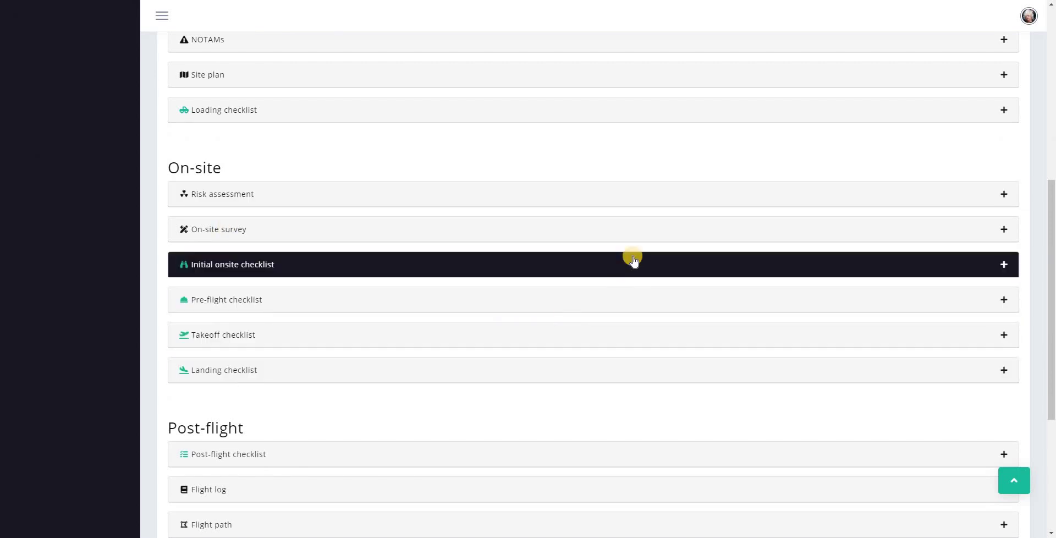
scroll(256, 110, up, 7)
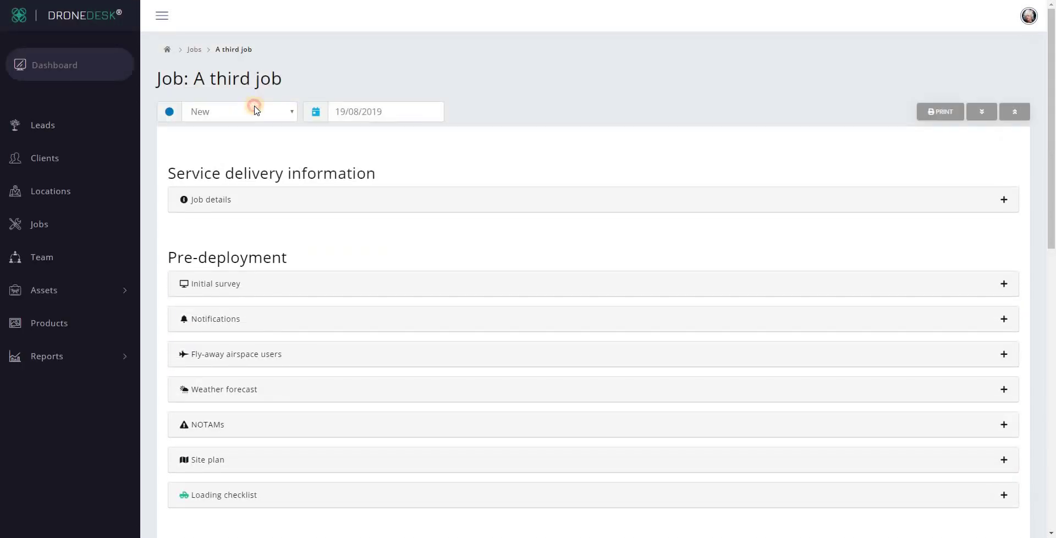
click(256, 110)
click(225, 153)
click(385, 112)
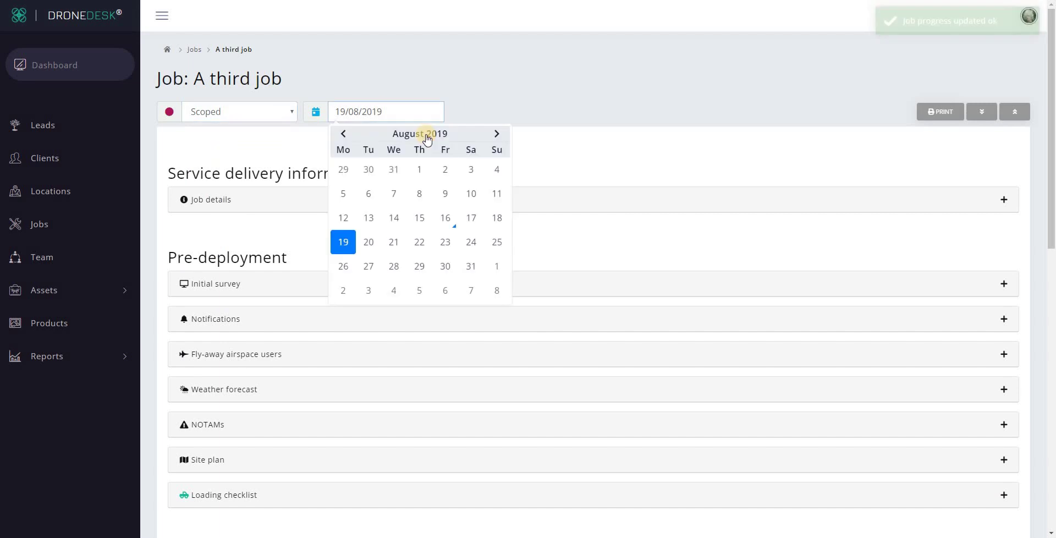
click(458, 64)
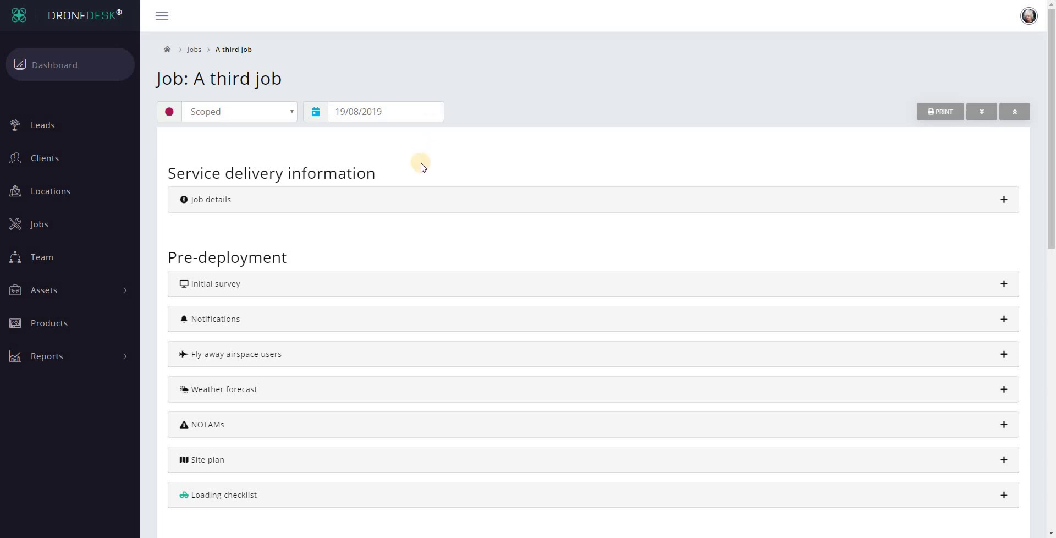
- In the job's Quote section, fill the first quote line with SVI0007 - Full day drone and pilot hire, quantity 2
scroll(422, 166, down, 10)
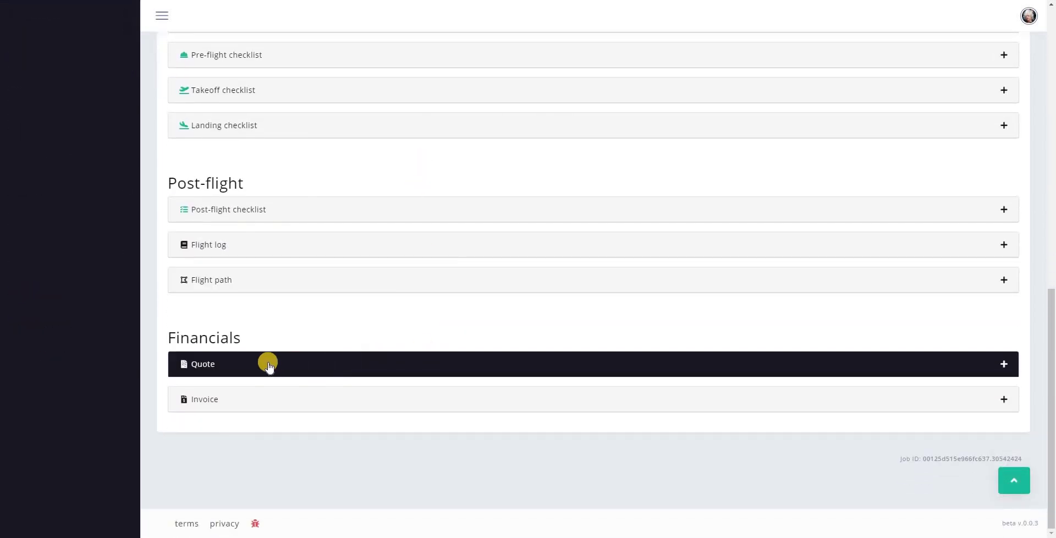
click(269, 366)
scroll(495, 236, down, 5)
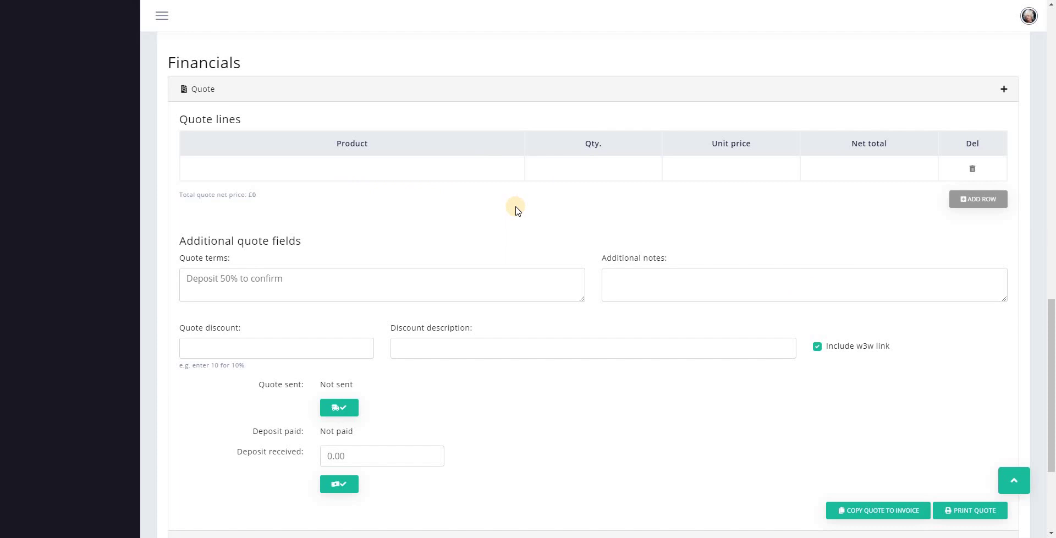
click(372, 173)
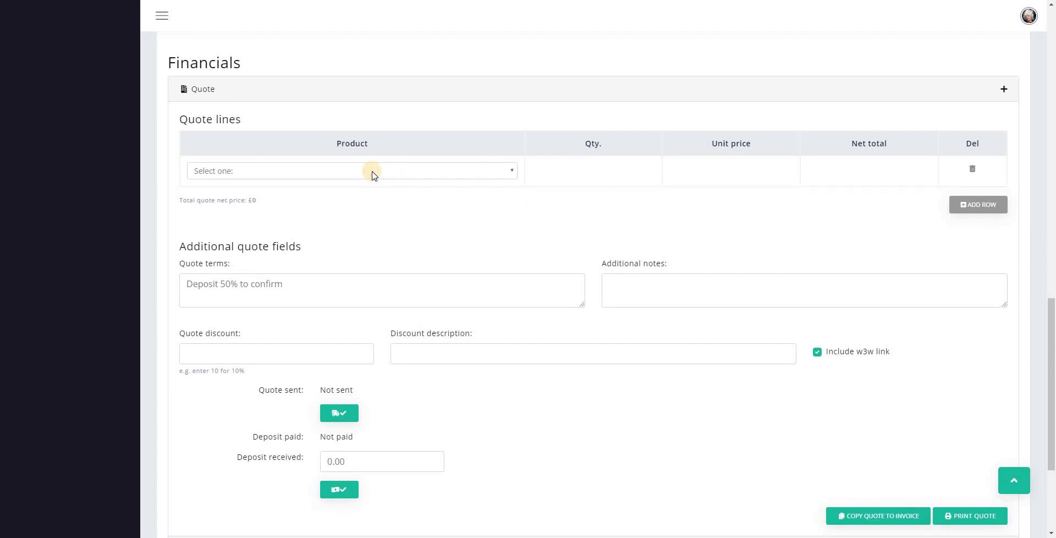
click(373, 172)
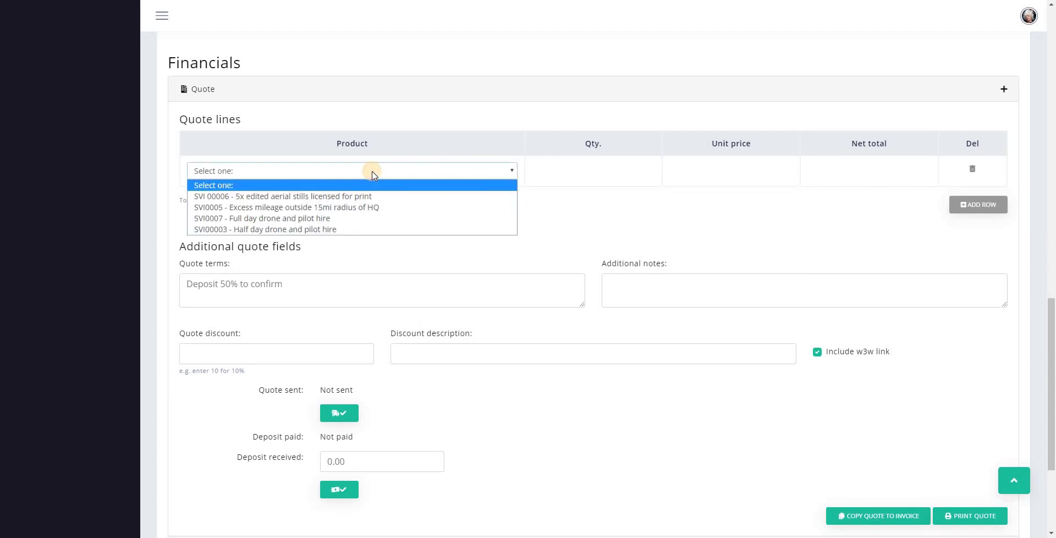
click(372, 218)
click(620, 164)
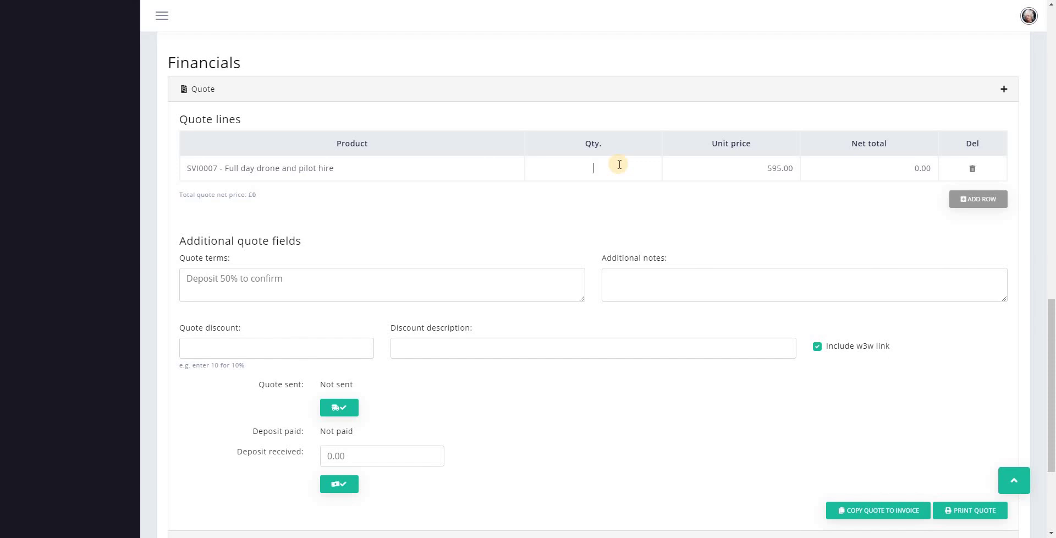
key(Return)
text(2)
key(Tab)
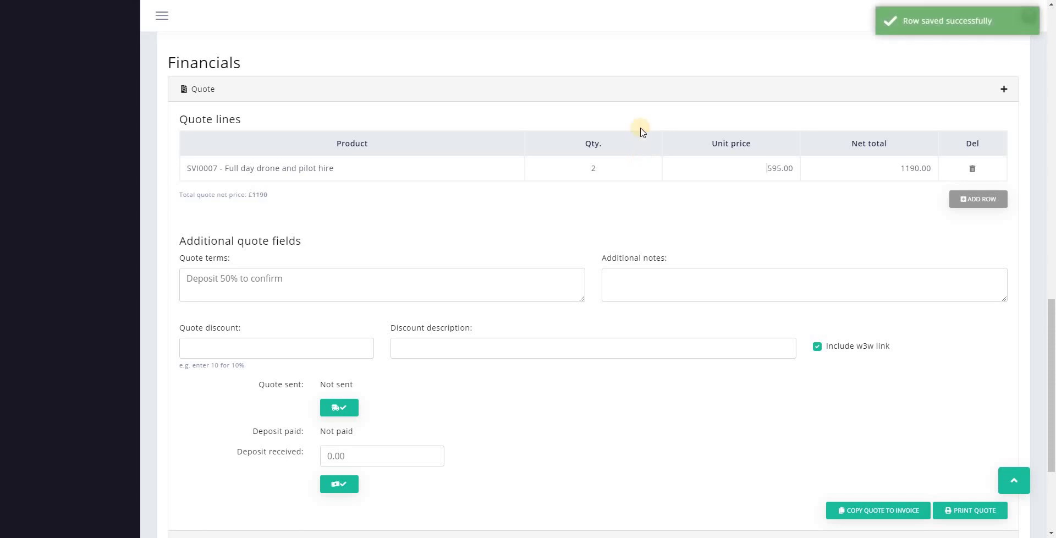
- Add a second quote line for SVI 00006 - 5x edited aerial stills licensed for print, quantity 5
click(977, 199)
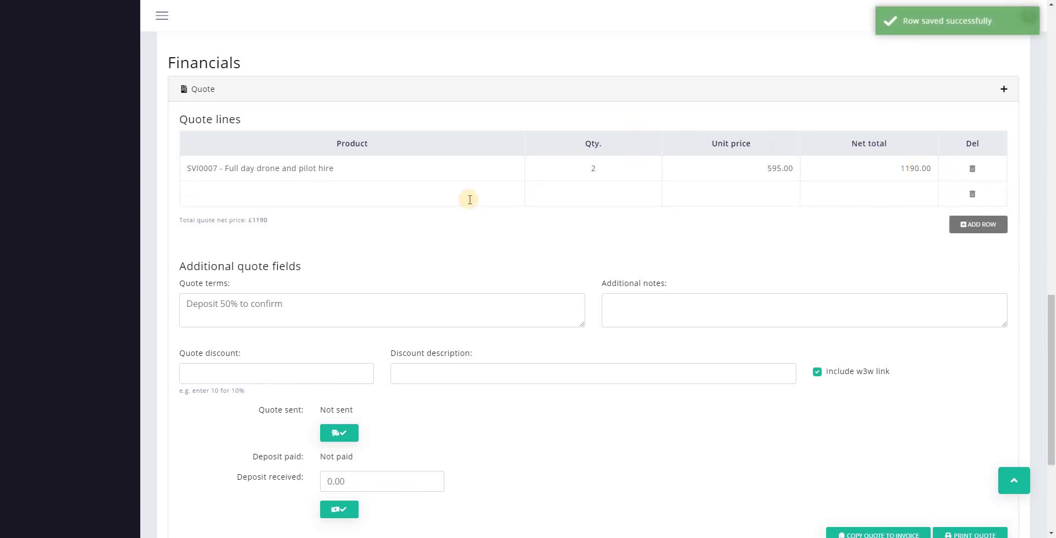
click(397, 201)
click(397, 202)
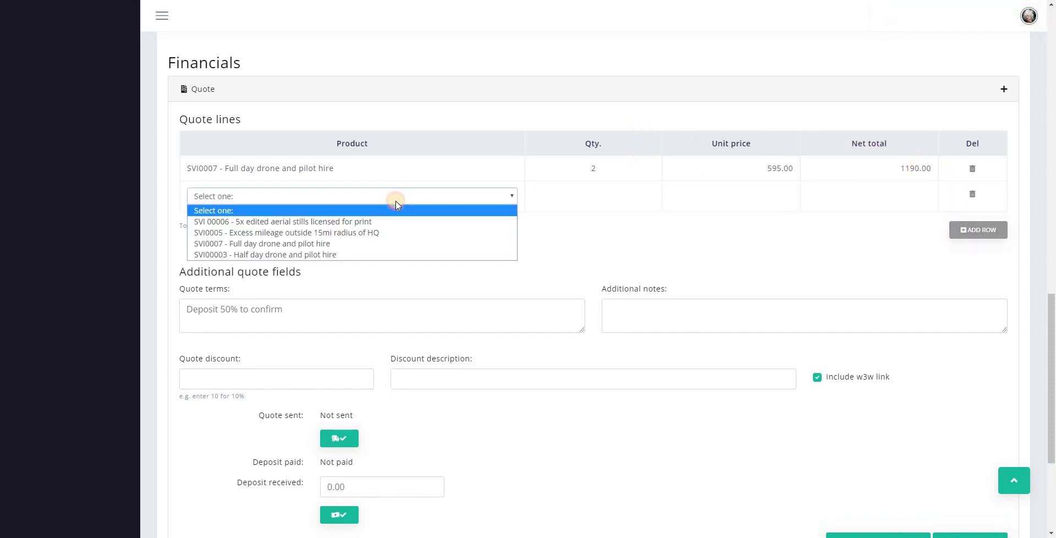
click(423, 221)
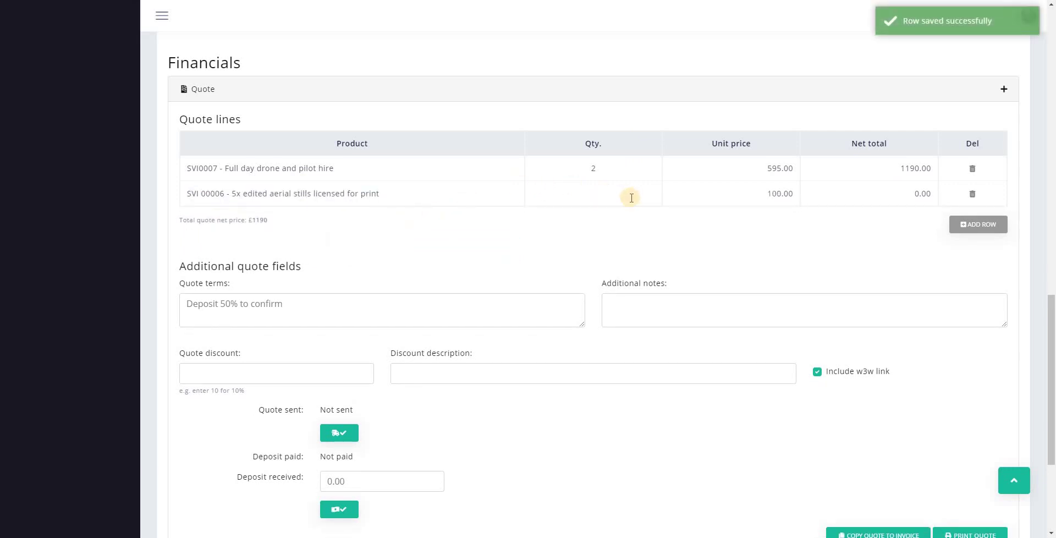
click(589, 197)
text(5)
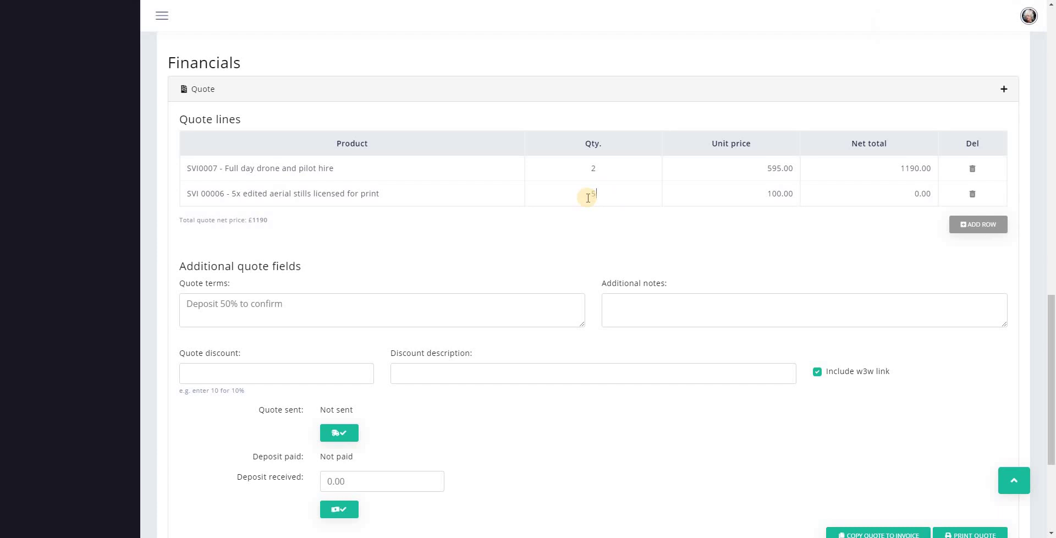
key(Tab)
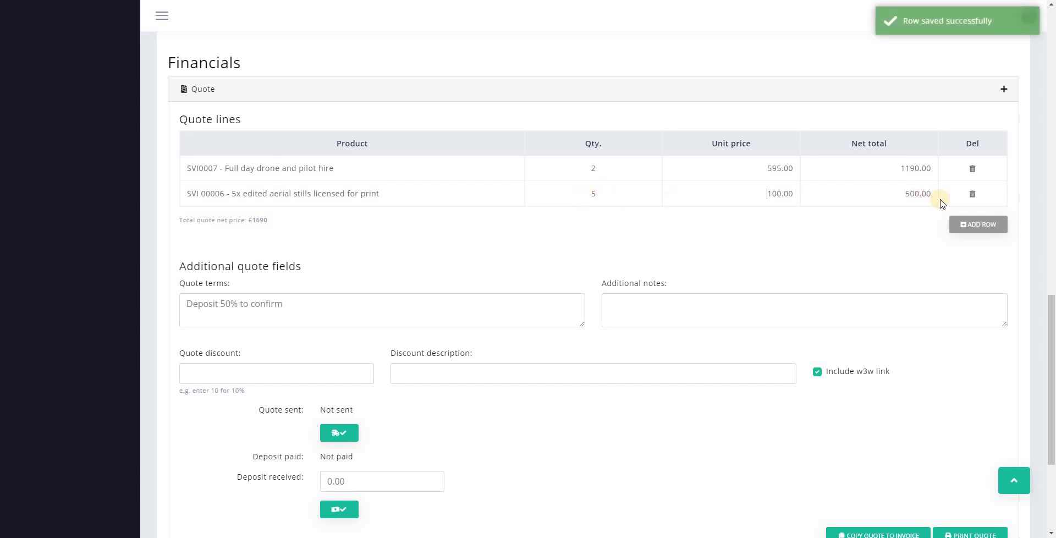
- Add a third quote line for SVI0005 - Excess mileage outside 15mi radius of HQ, quantity 50
click(964, 225)
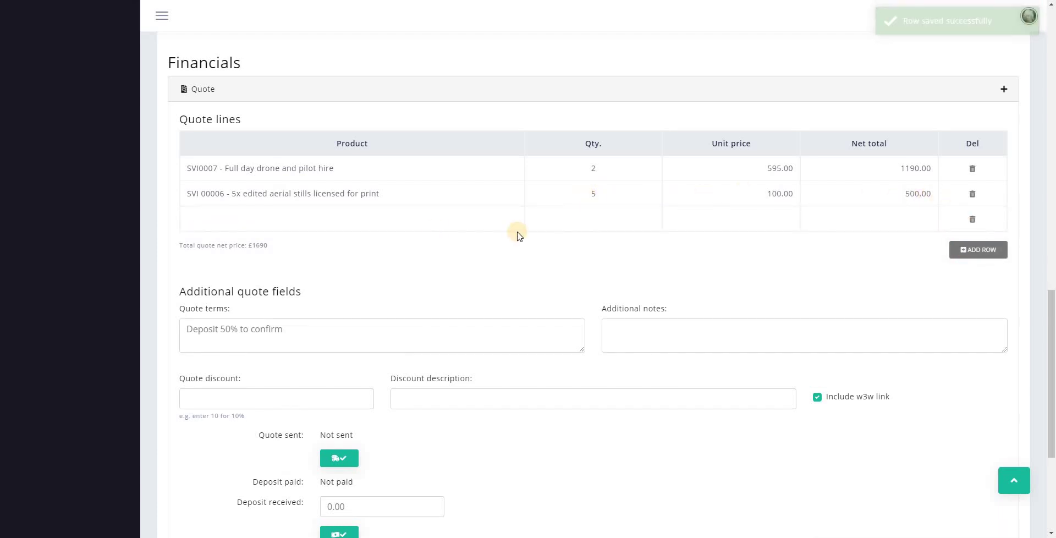
click(290, 218)
click(370, 222)
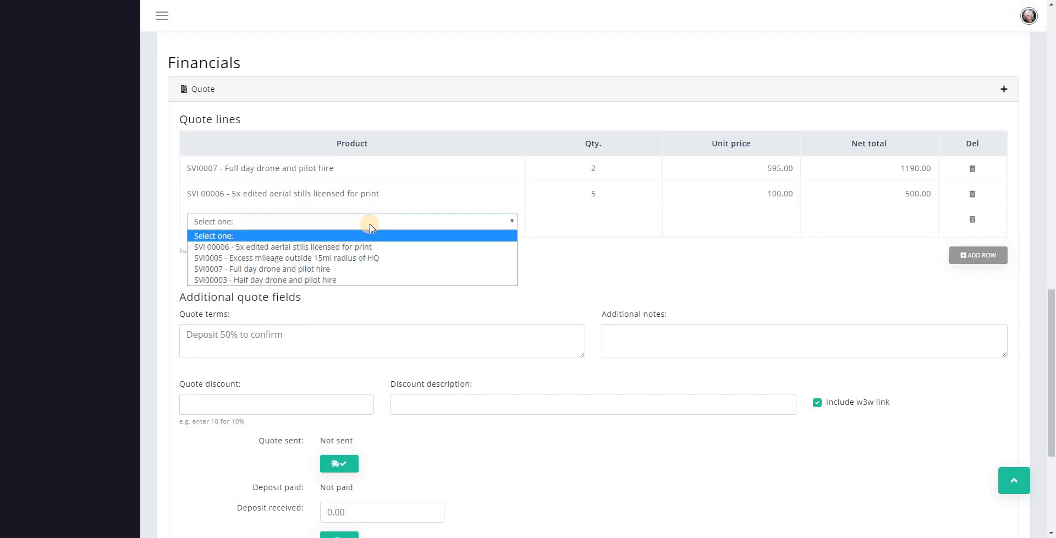
click(363, 258)
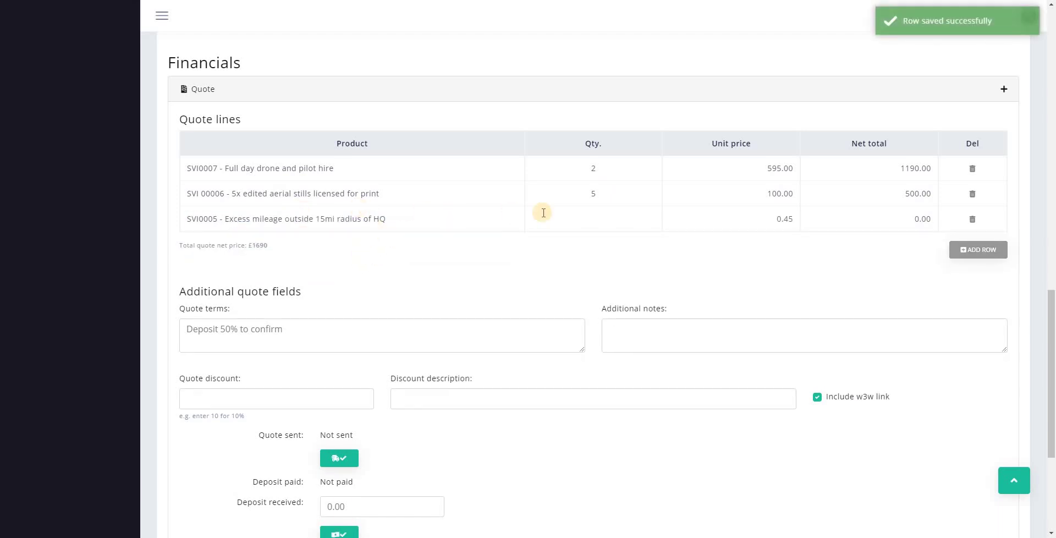
click(612, 215)
text(50)
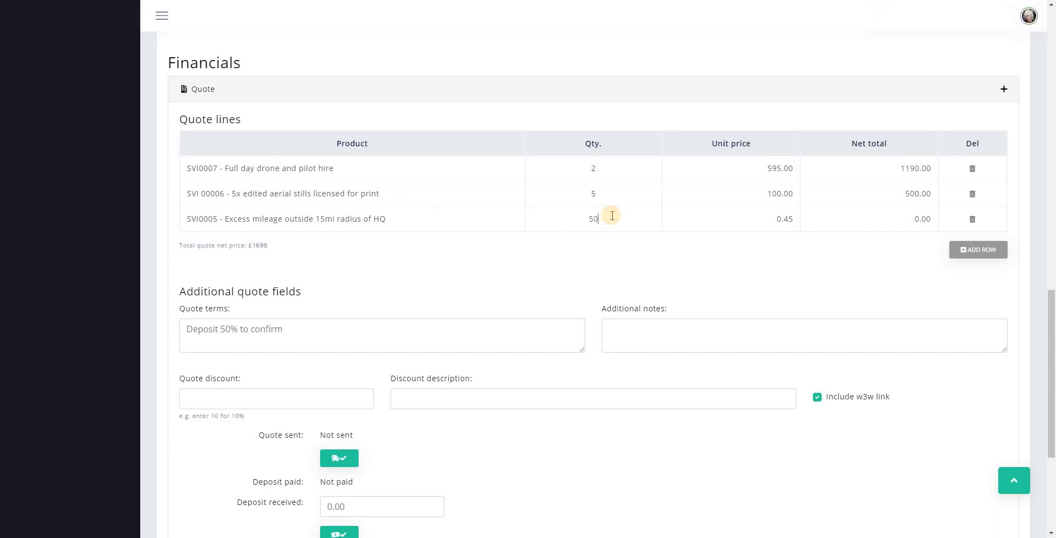
key(Tab)
- Set the unit price of the full day drone and pilot hire line to 695.00
click(784, 168)
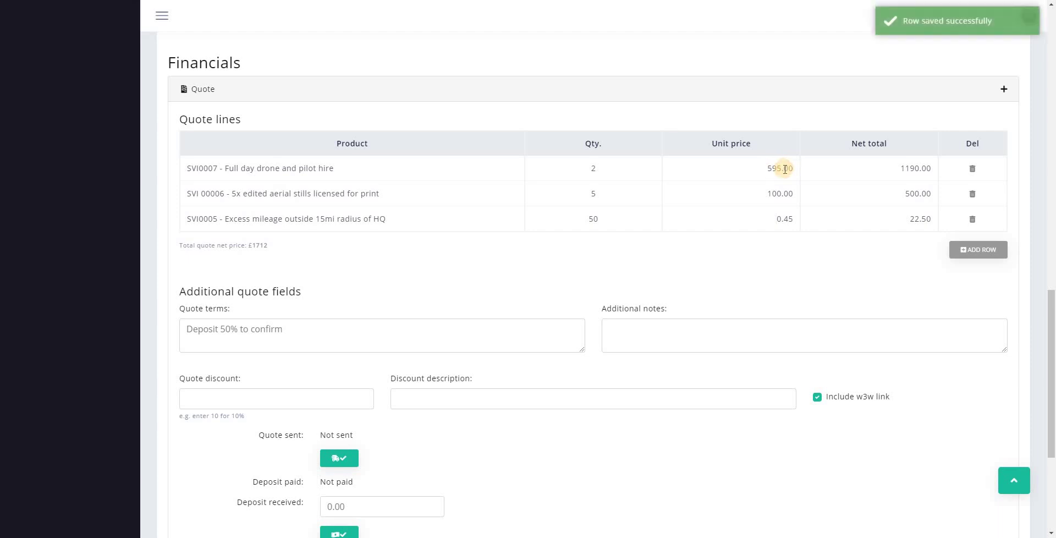
click(766, 168)
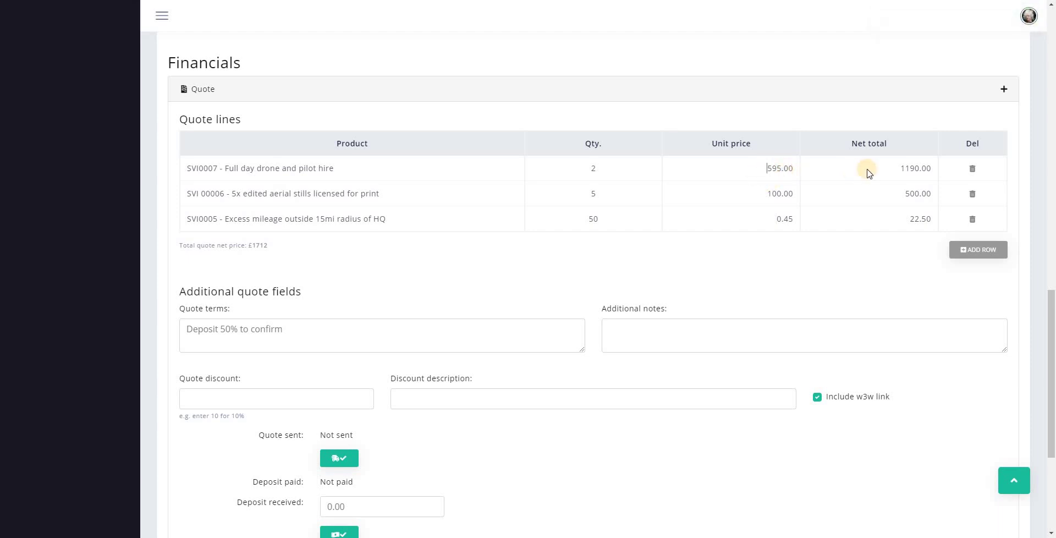
key(Delete)
text(6)
key(Tab)
- Change the quote terms to "Deposit 40% to confirm"
mouse_move(346, 328)
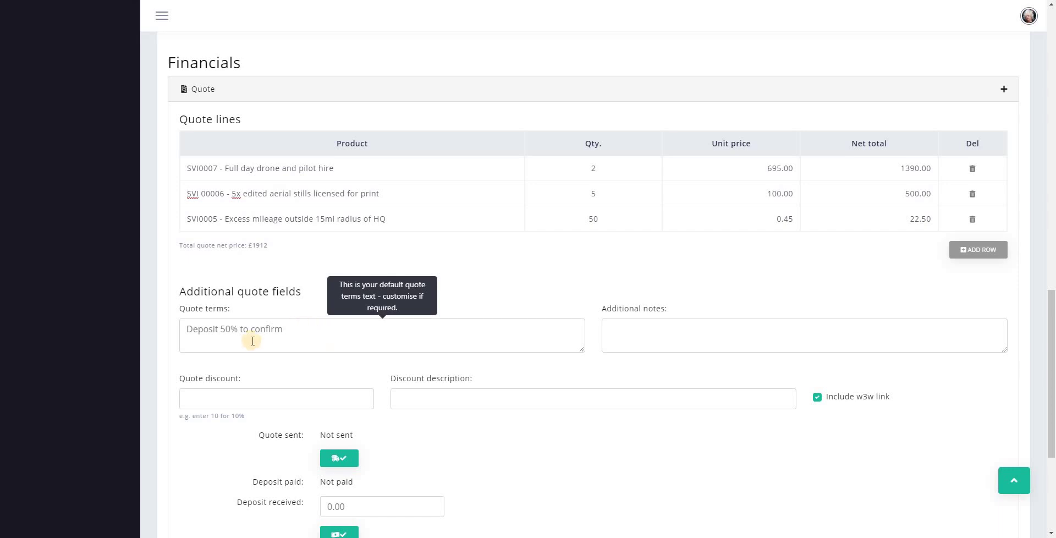
click(224, 329)
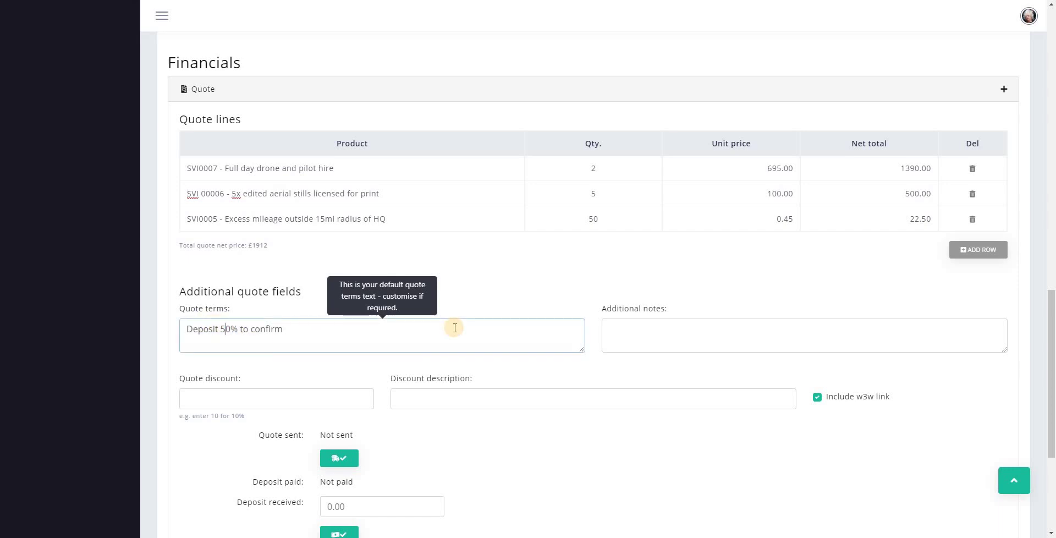
key(BackSpace)
text(4)
key(Tab)
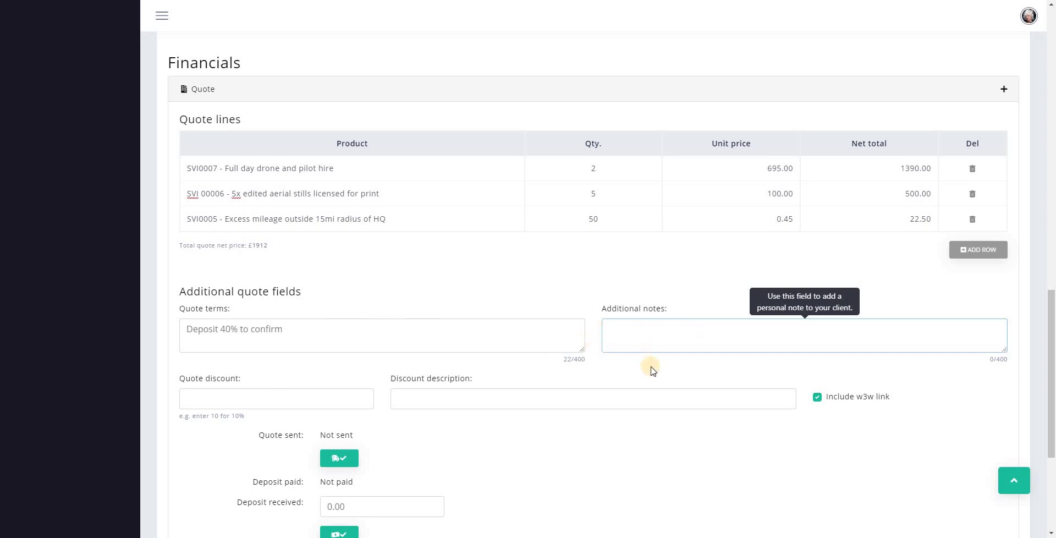
- Set the quote discount to 10 percent with the discount description "As agreed"
click(279, 399)
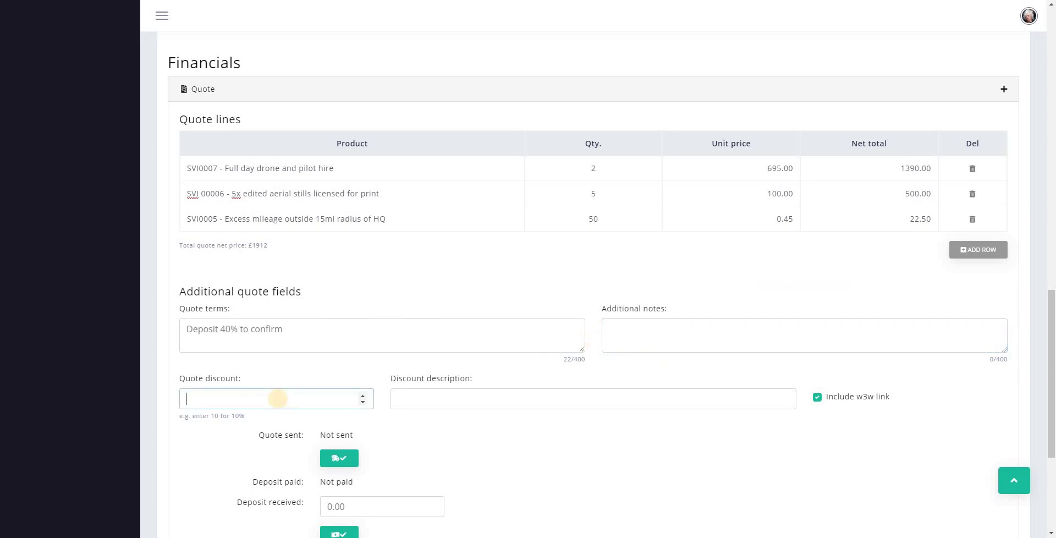
text(10)
key(Tab)
text(As agreed)
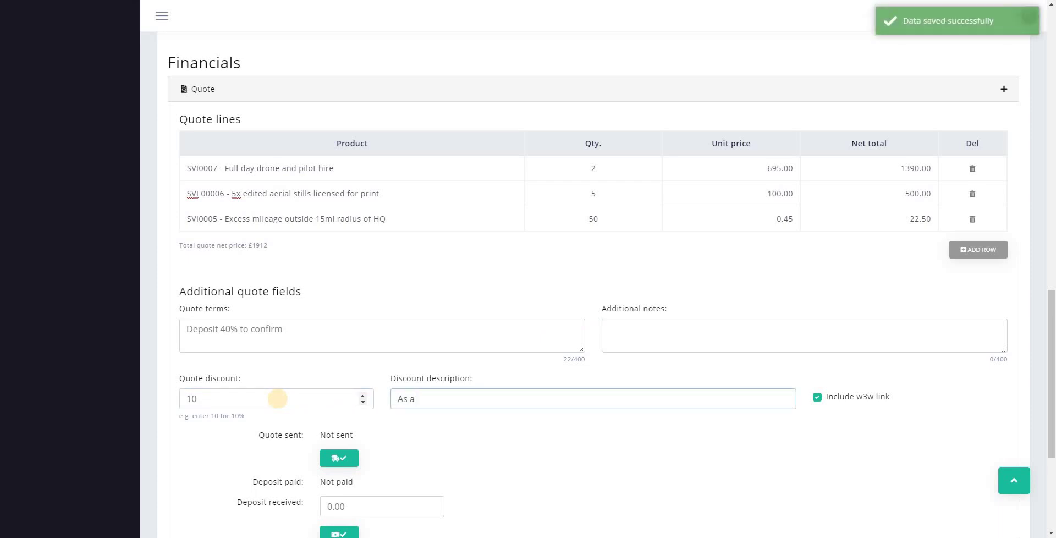
- Review the printable quote with Save as PDF as the destination, and close the print preview
scroll(506, 488, down, 1)
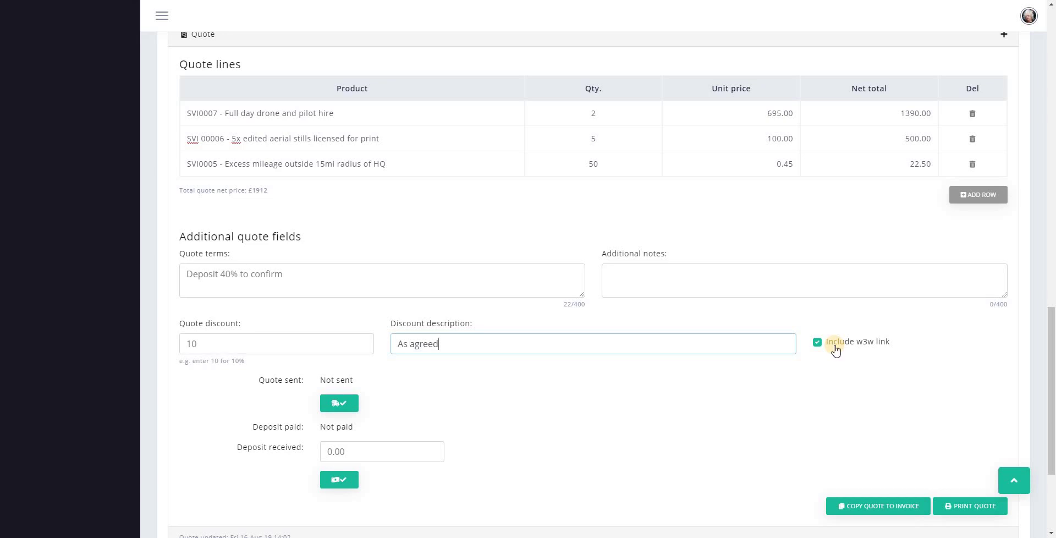
scroll(589, 394, down, 2)
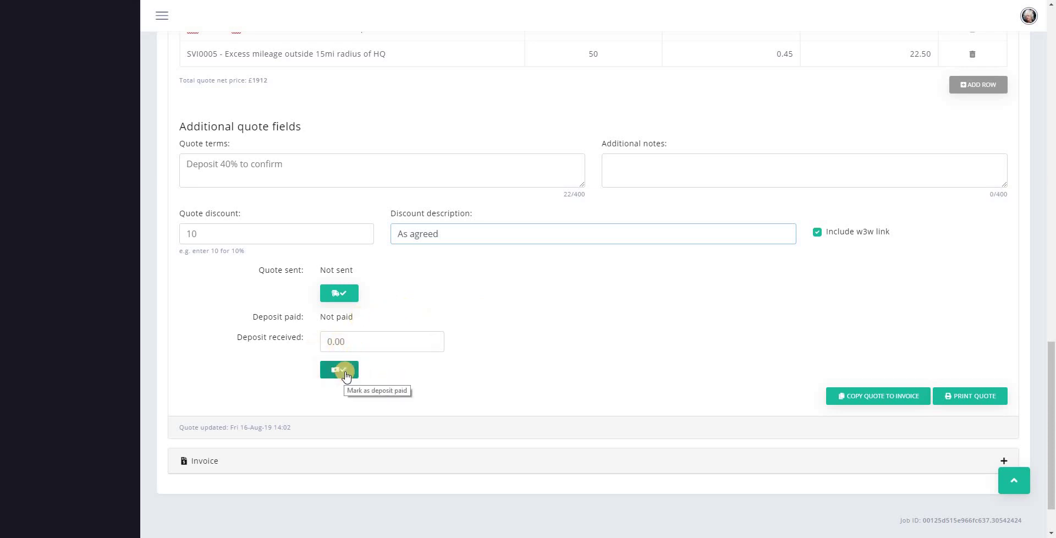
scroll(612, 358, up, 3)
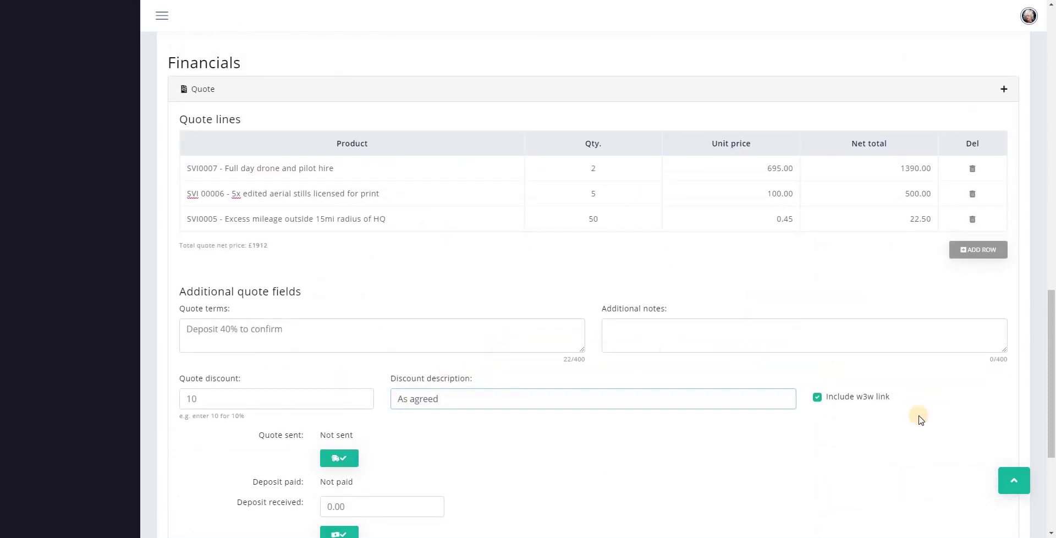
scroll(910, 421, down, 2)
click(970, 455)
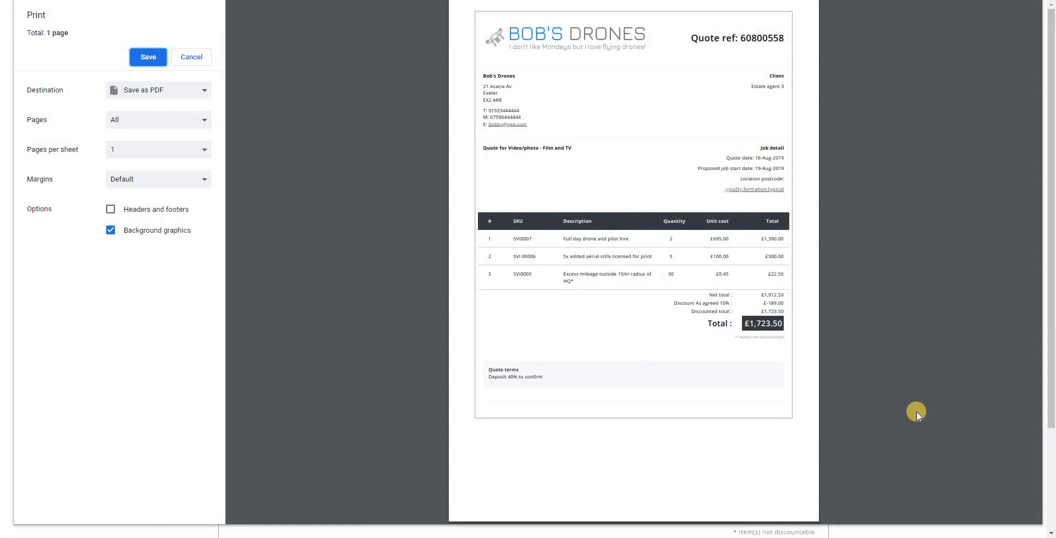
click(165, 90)
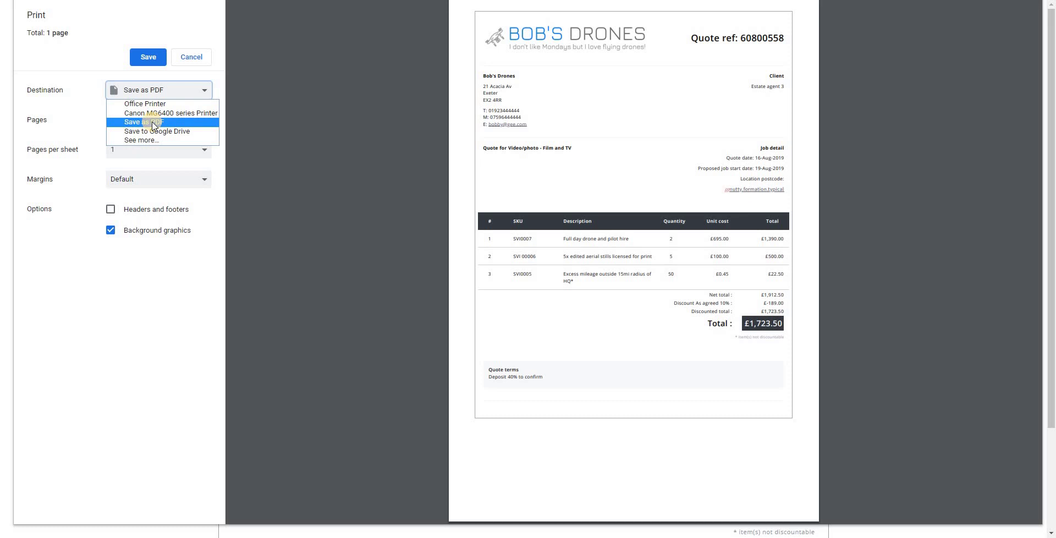
click(153, 124)
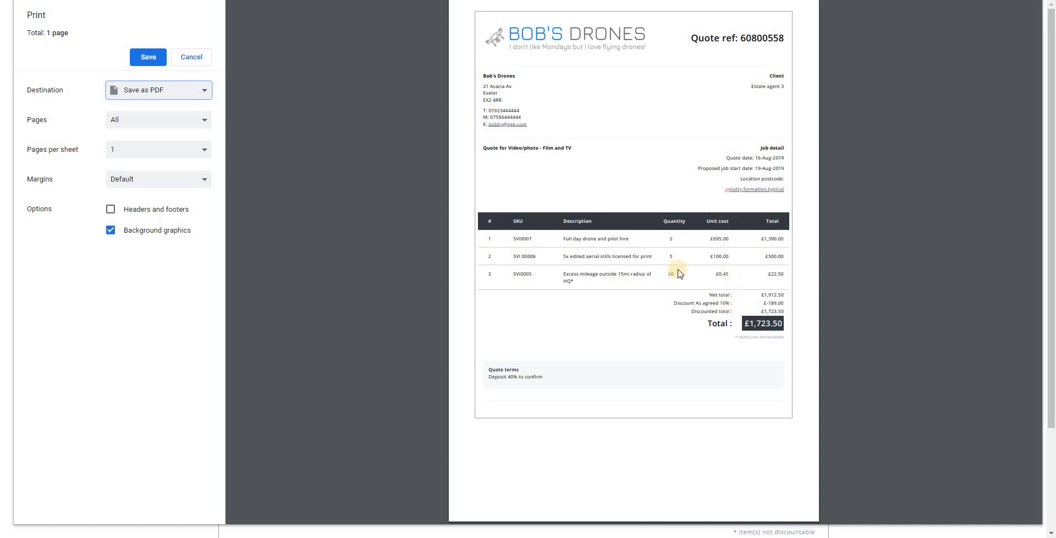
click(571, 282)
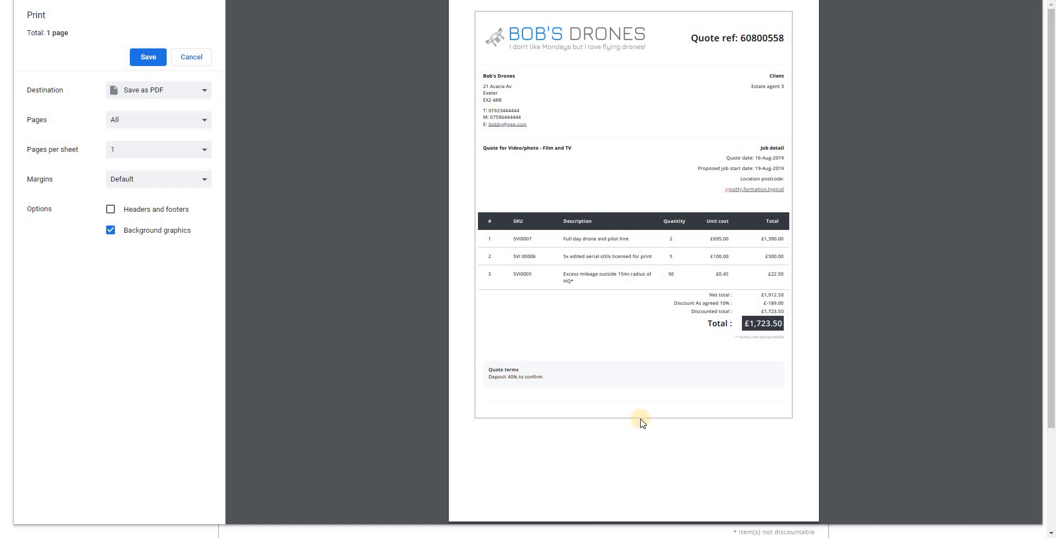
click(144, 63)
click(197, 64)
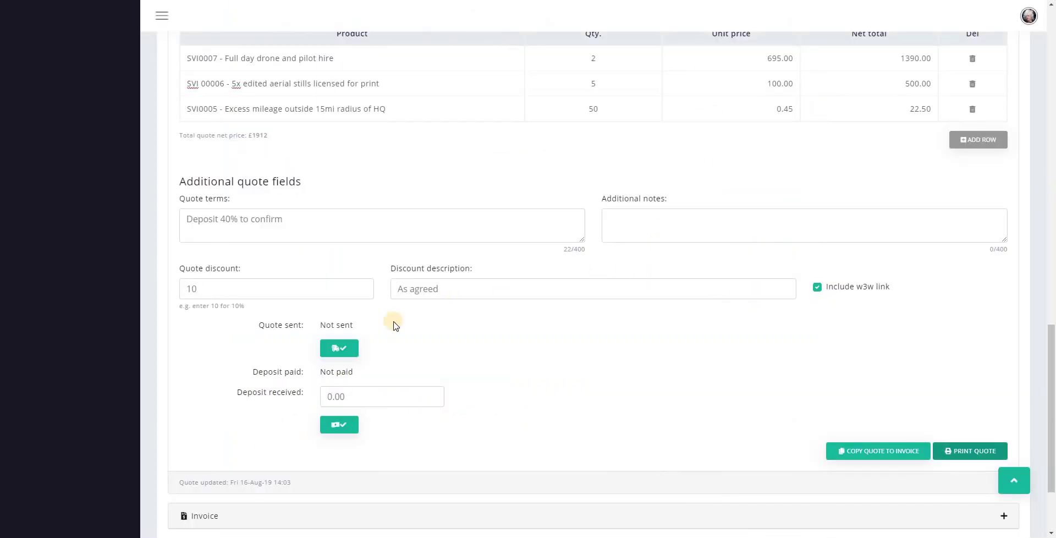
- Mark the quote as sent and check the job's progress status in the job header
click(345, 350)
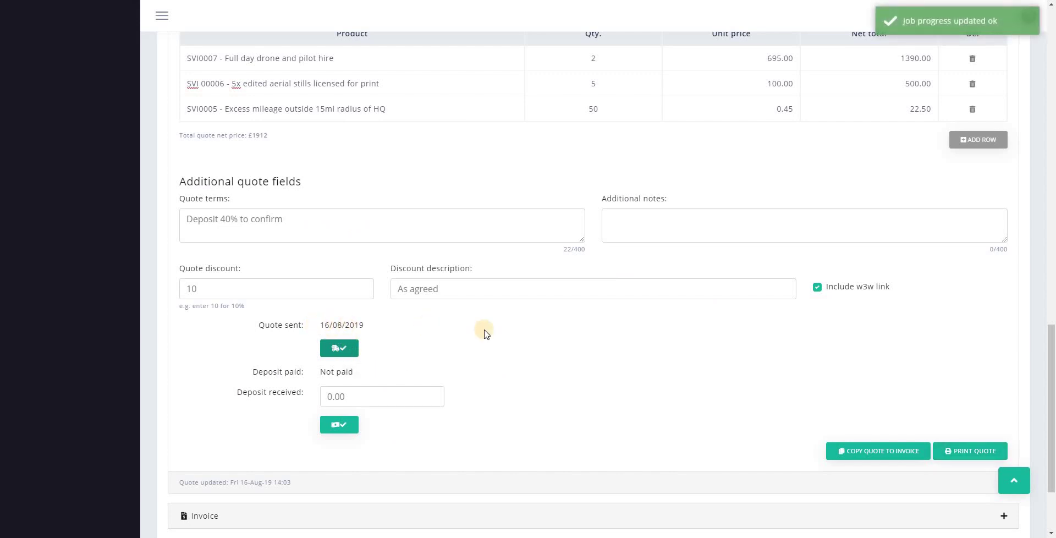
click(1015, 486)
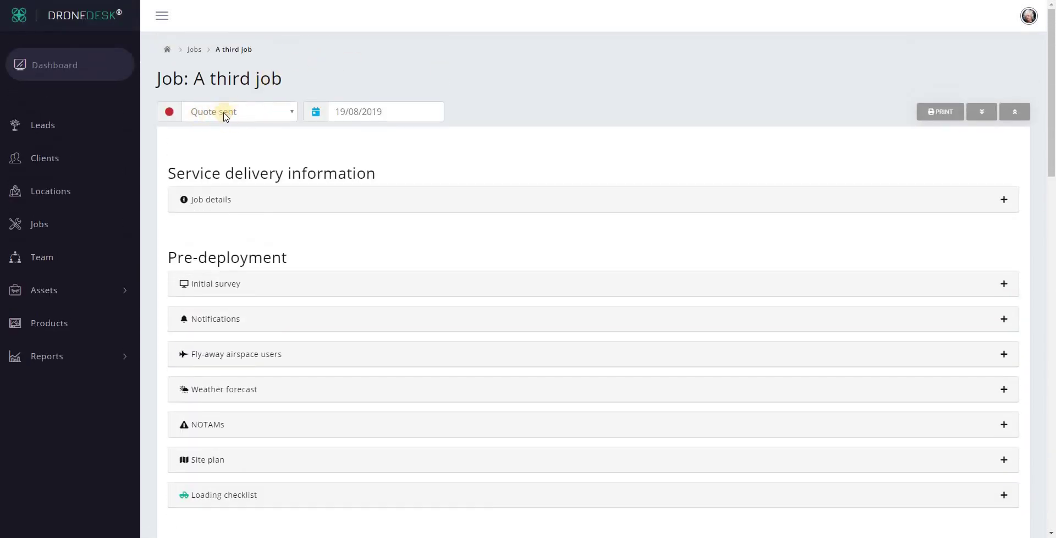
- Set the deposit received on the quote to 800 and mark the deposit as paid
scroll(223, 116, down, 20)
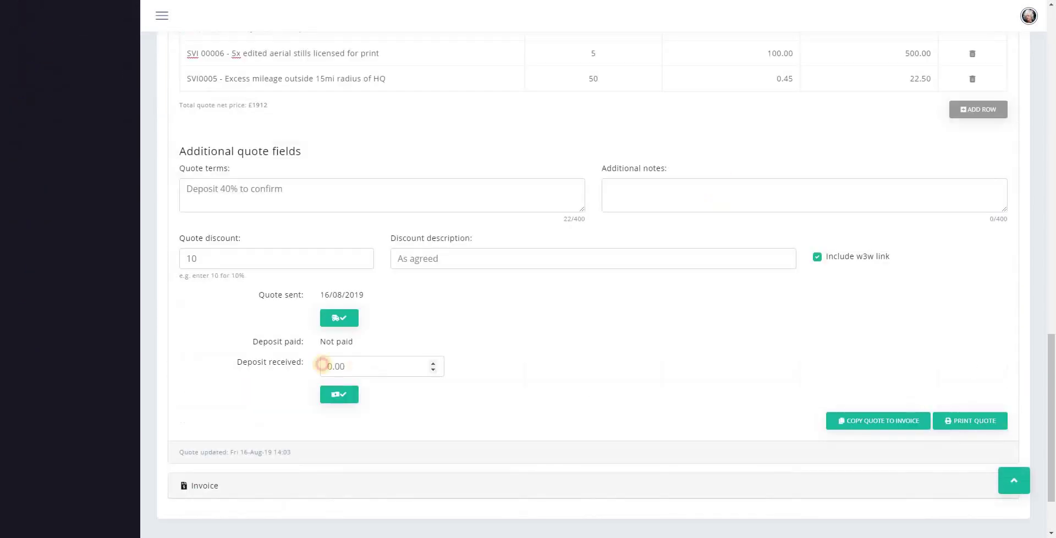
click(323, 366)
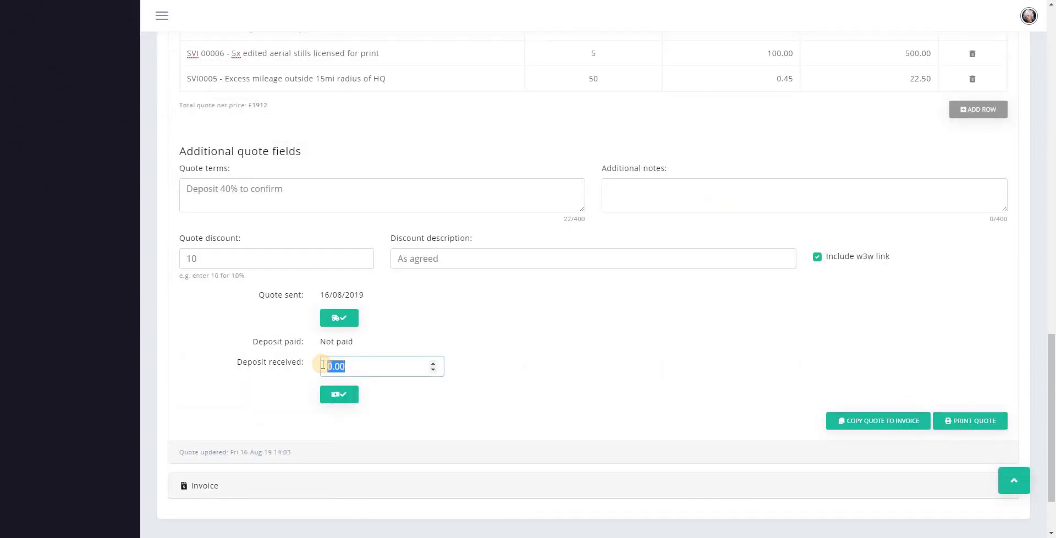
text(800)
click(340, 396)
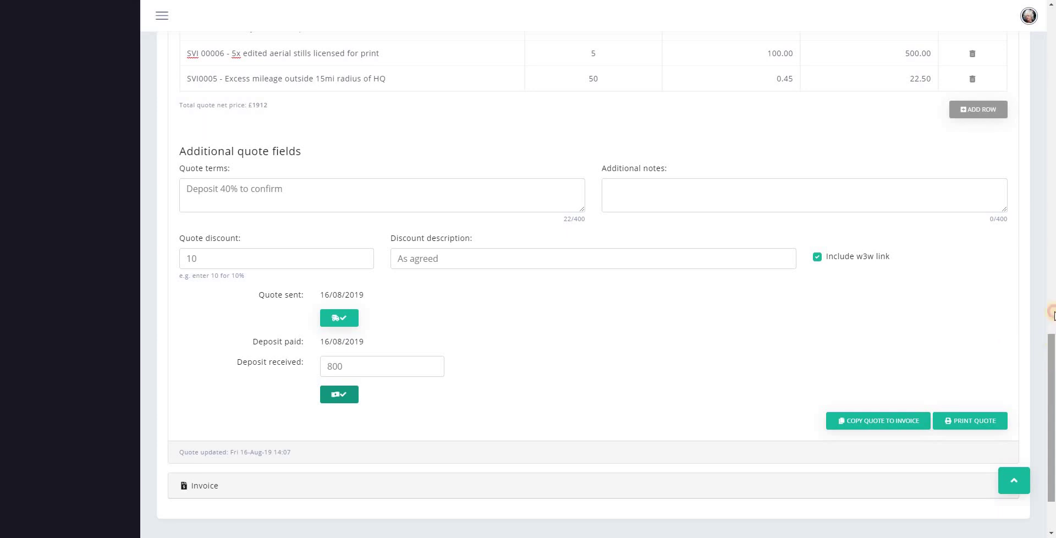
drag(1051, 313, 1052, 5)
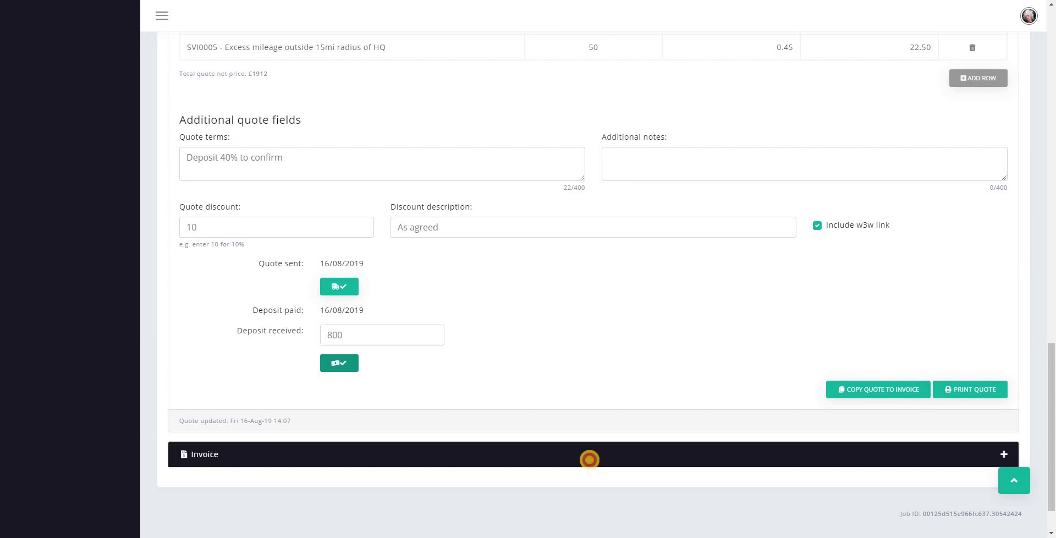
- Expand the job's Invoice section and copy the quote's lines and discount into the invoice
click(590, 461)
scroll(590, 461, down, 6)
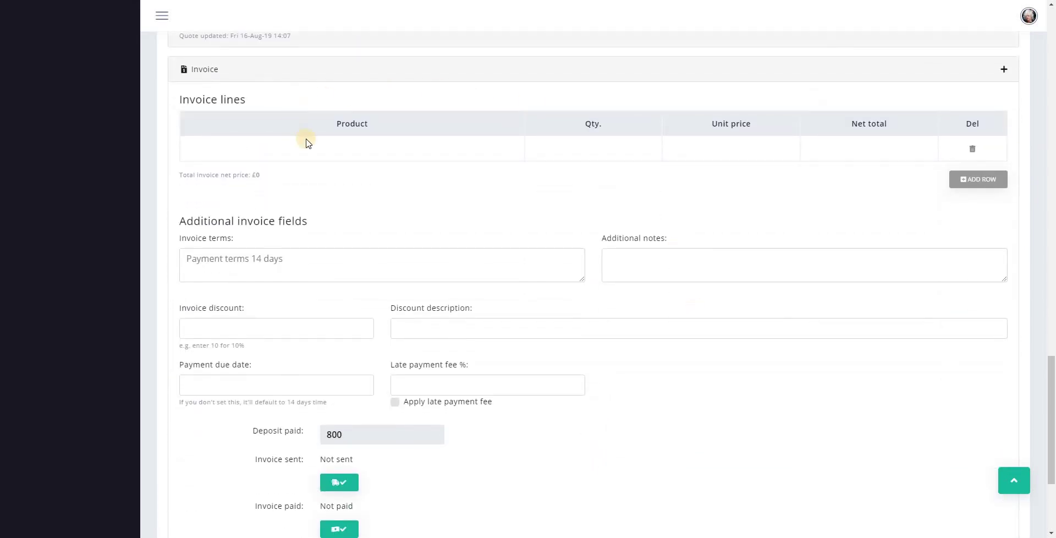
scroll(724, 300, up, 5)
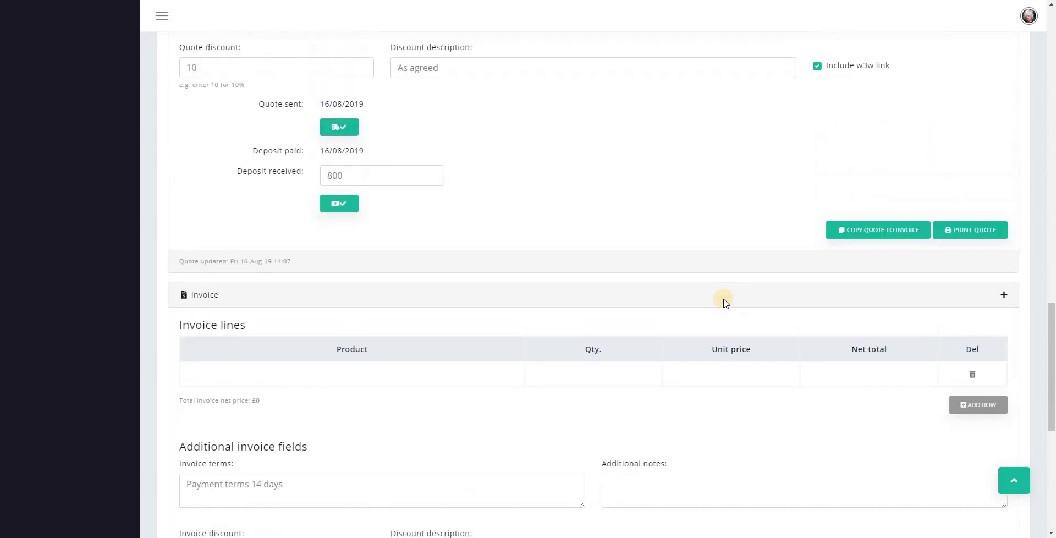
click(850, 282)
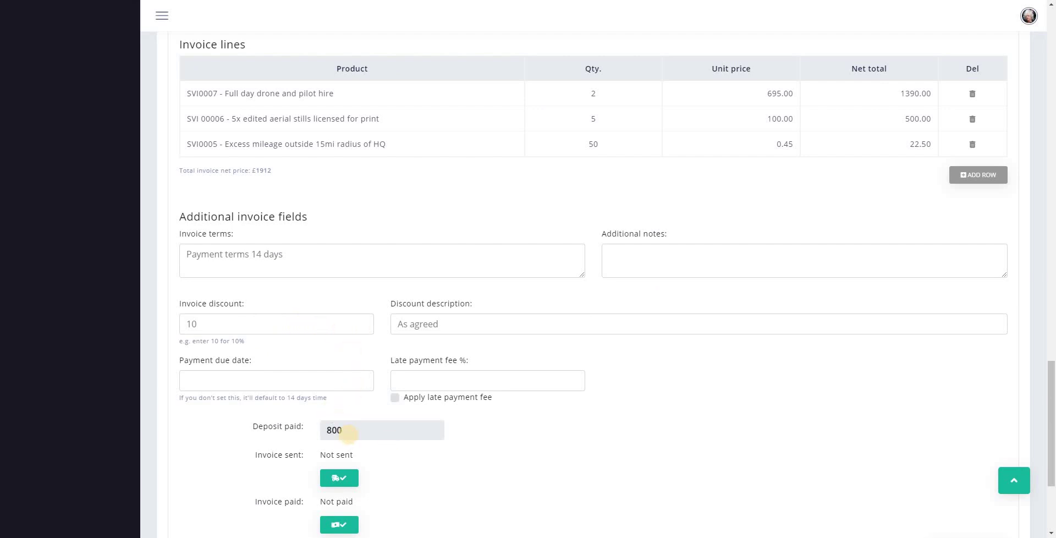
- Set the invoice's payment due date to 02/09/2019
mouse_move(248, 255)
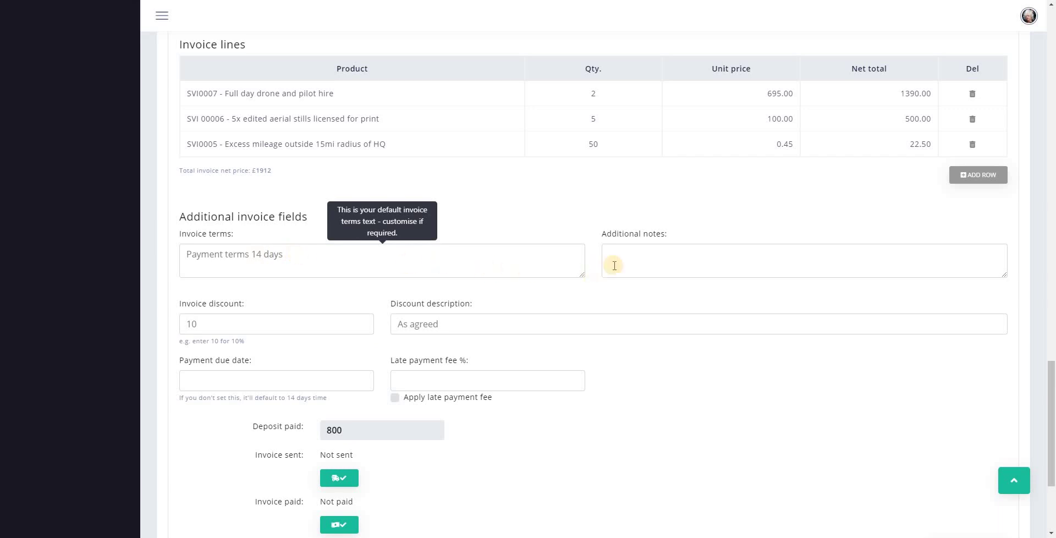
click(290, 355)
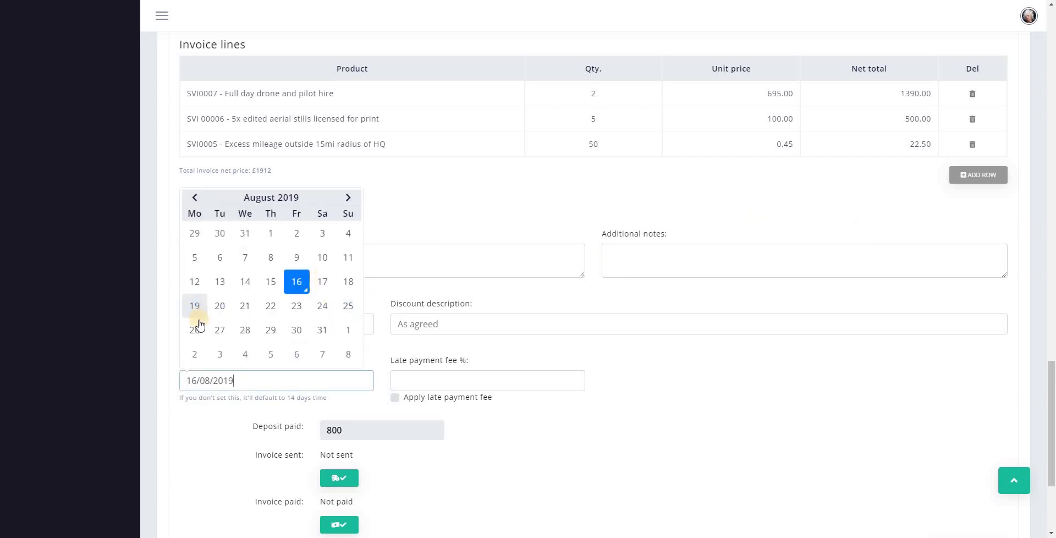
click(195, 355)
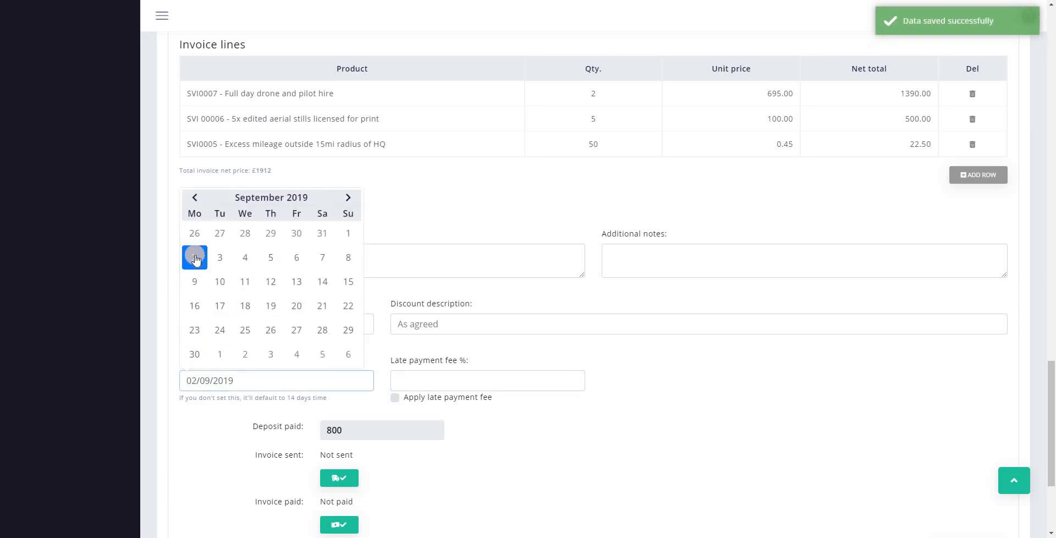
click(196, 259)
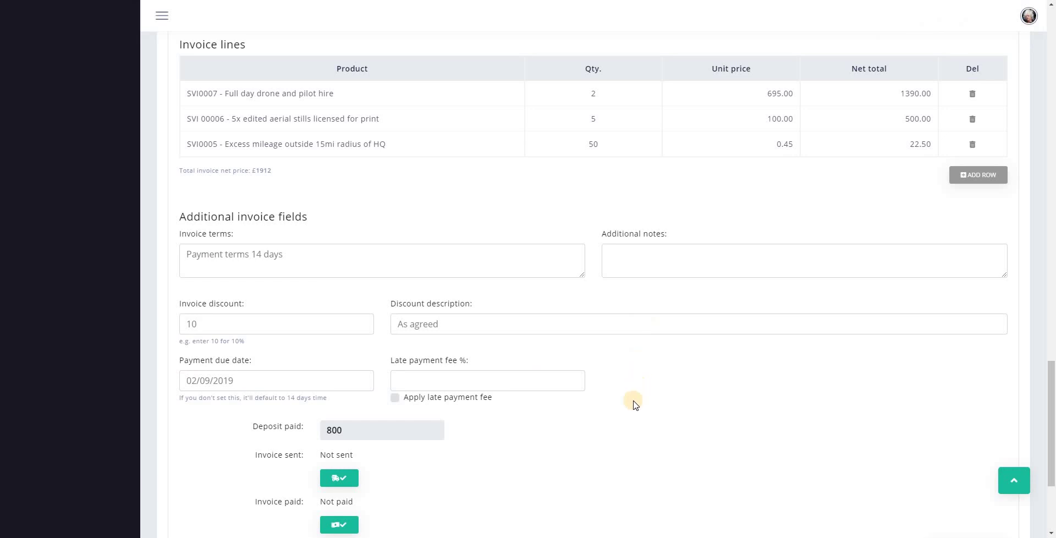
- Review the invoice number and payment due date in the print preview, close it, and mark the invoice as sent
scroll(797, 394, down, 2)
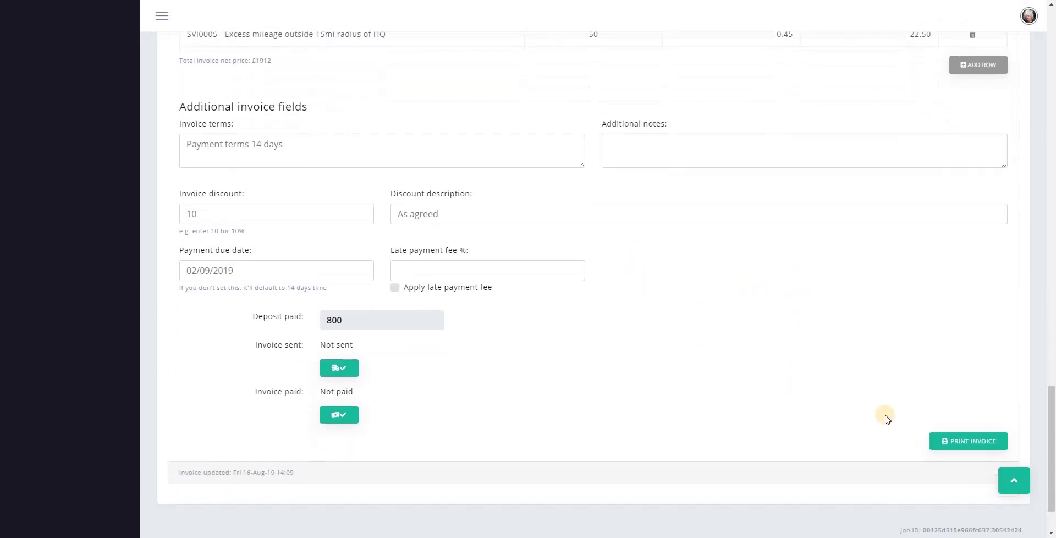
click(954, 442)
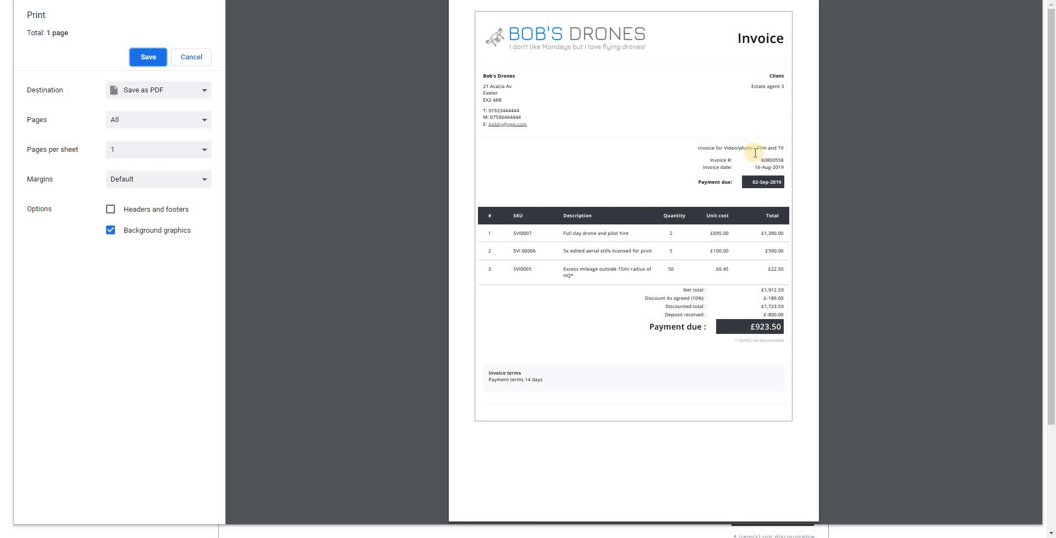
double_click(775, 161)
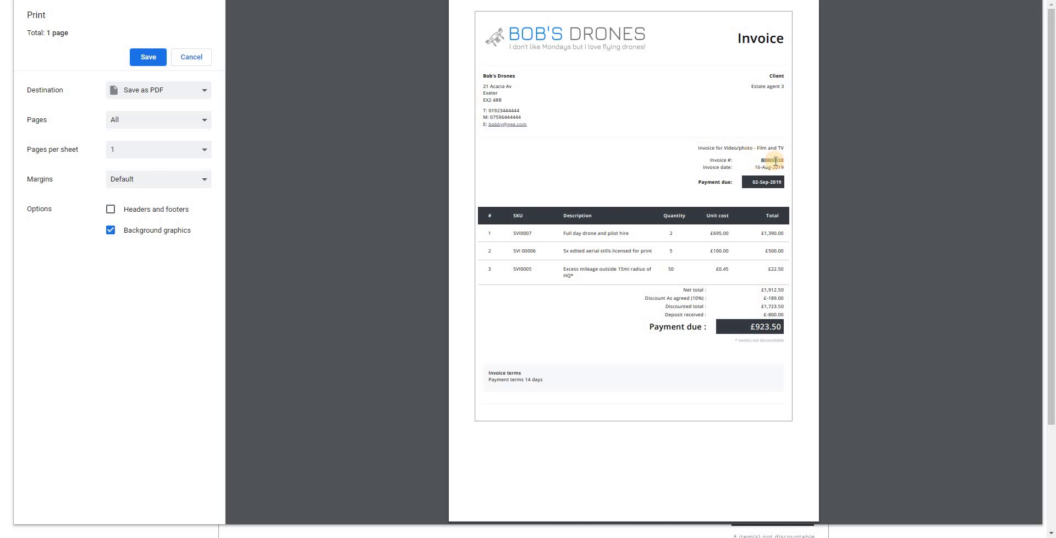
click(755, 184)
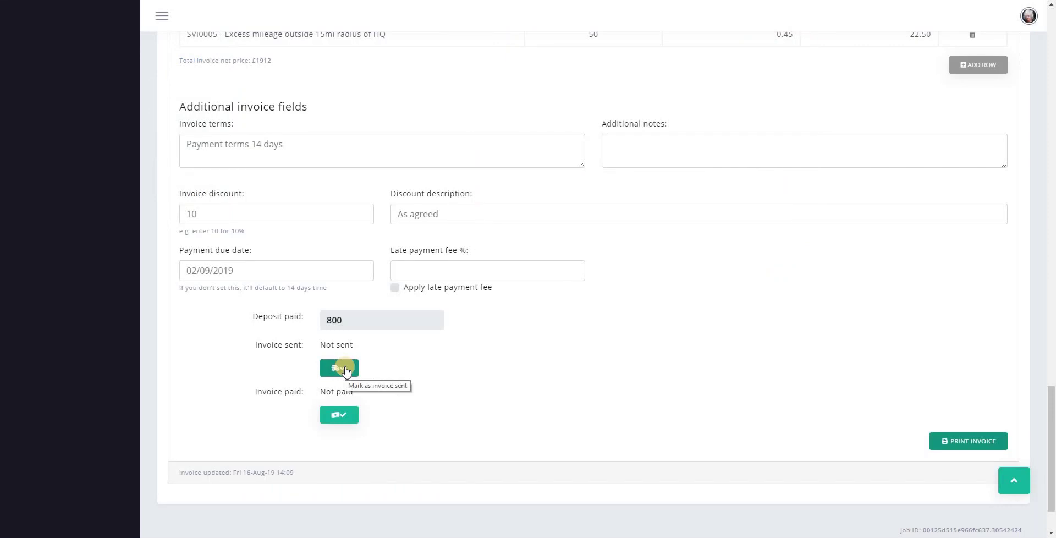
click(345, 371)
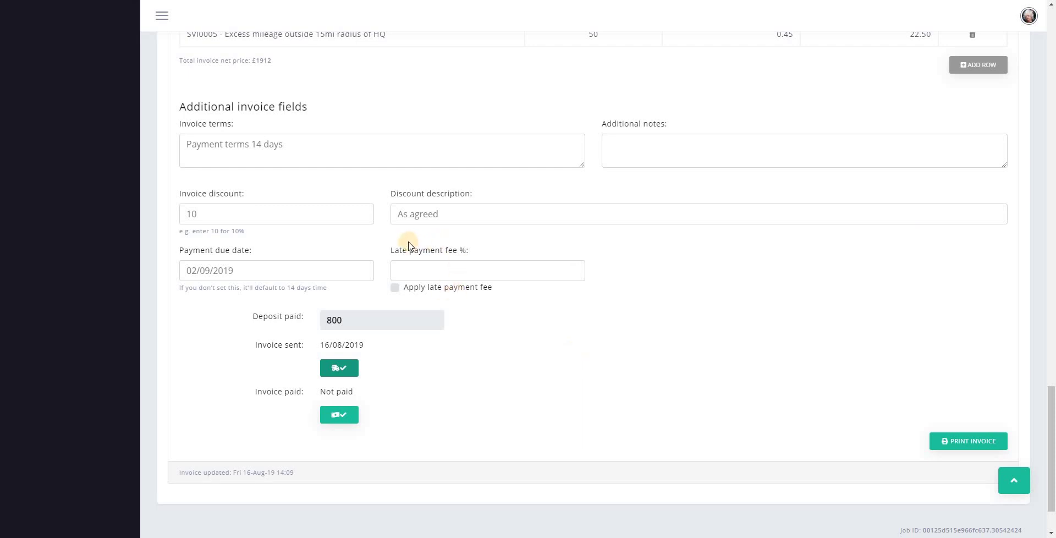
- Set the invoice's payment due date to 15/08/2019 and review the overdue invoice in the print preview
click(290, 275)
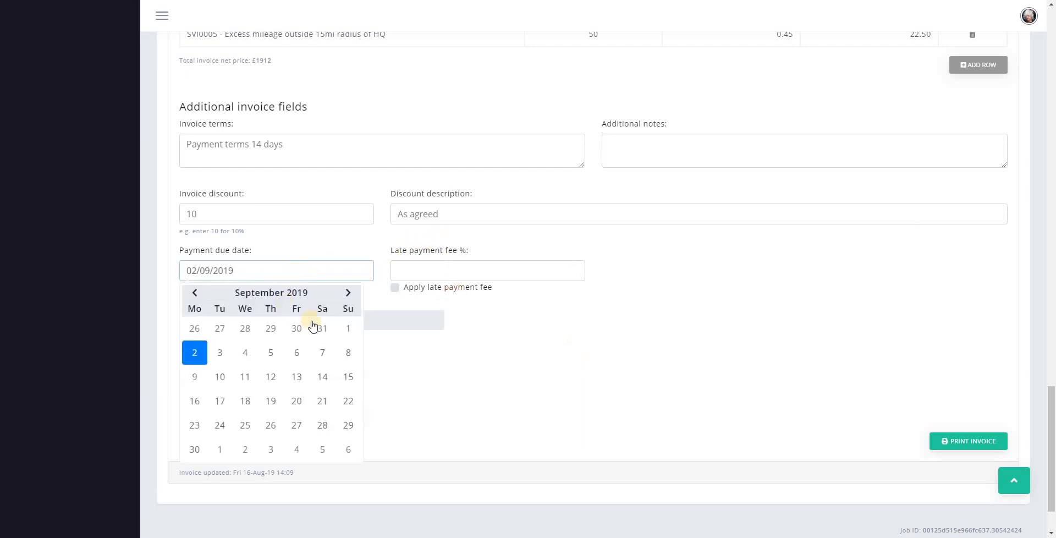
click(193, 292)
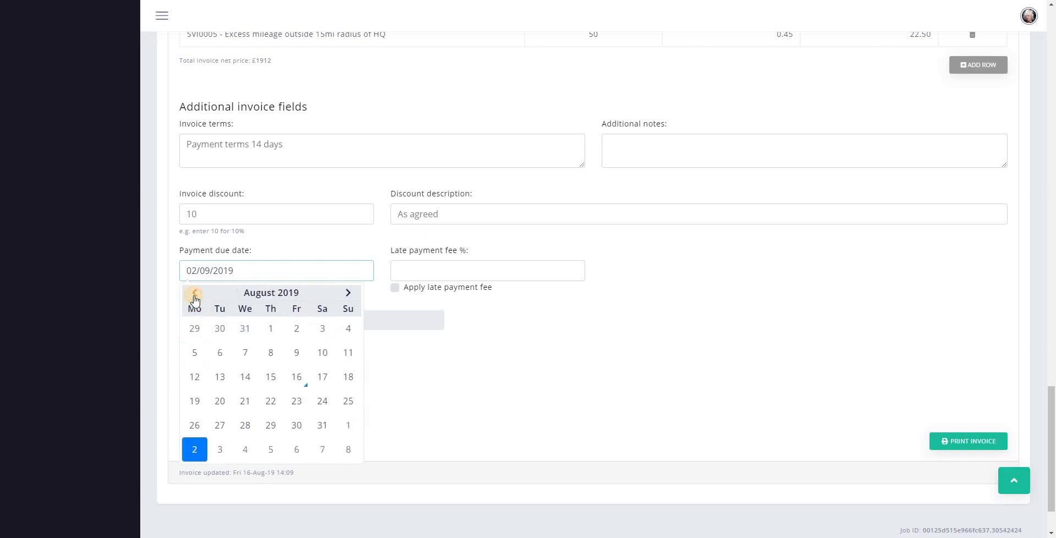
click(277, 383)
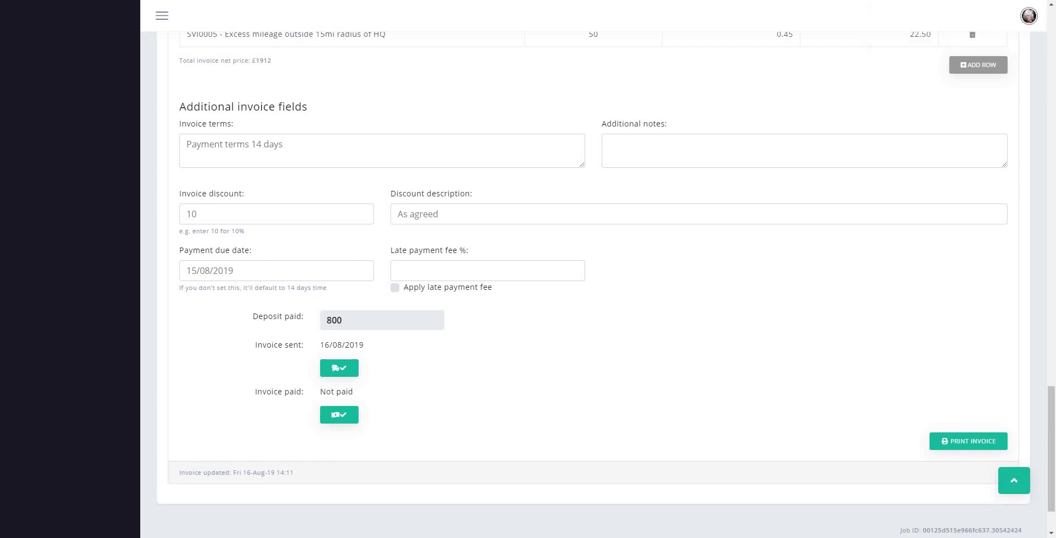
click(956, 447)
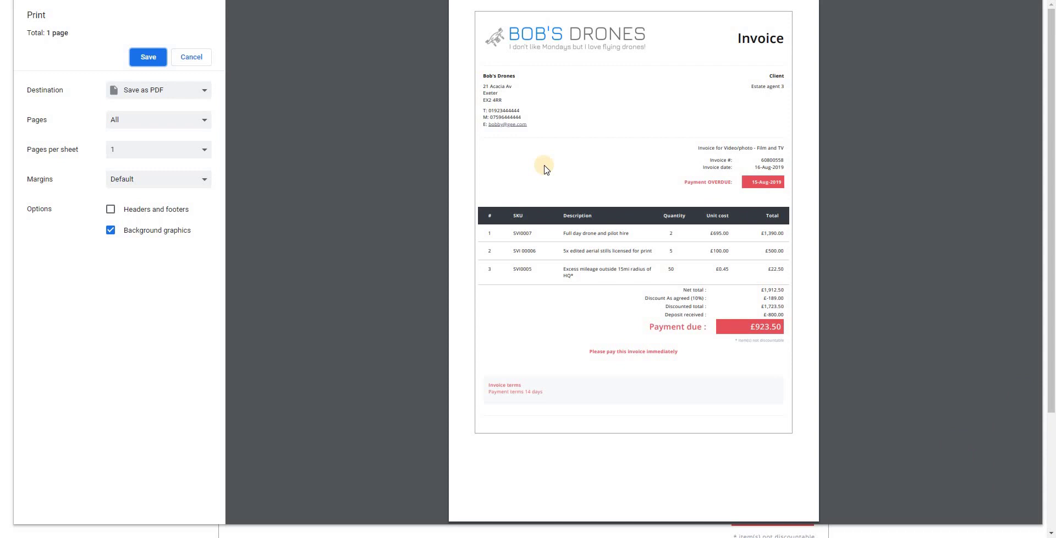
click(190, 60)
- Set the invoice's late payment fee to 10 percent and review the late fee notice in the print preview
click(430, 268)
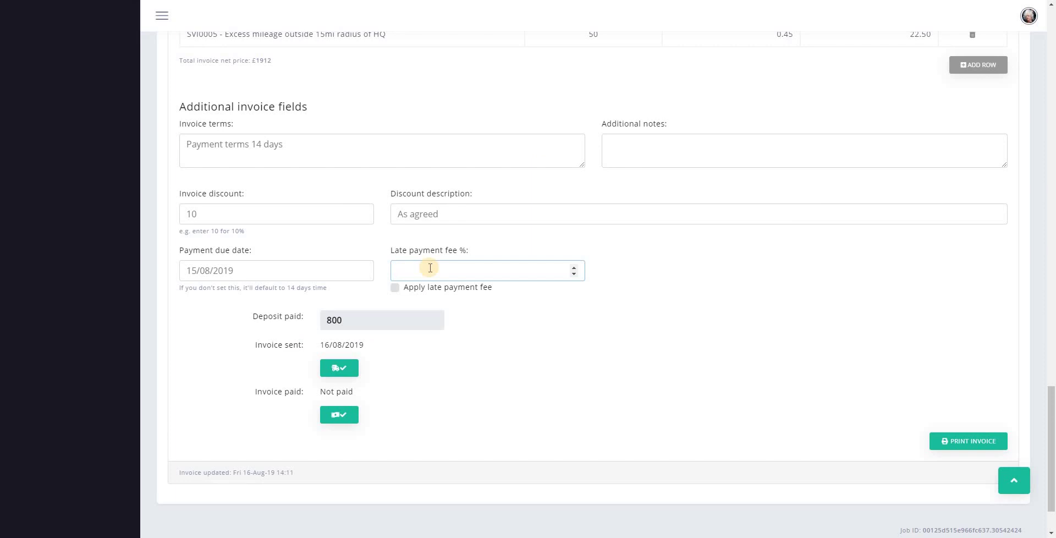
text(10)
click(394, 292)
click(954, 444)
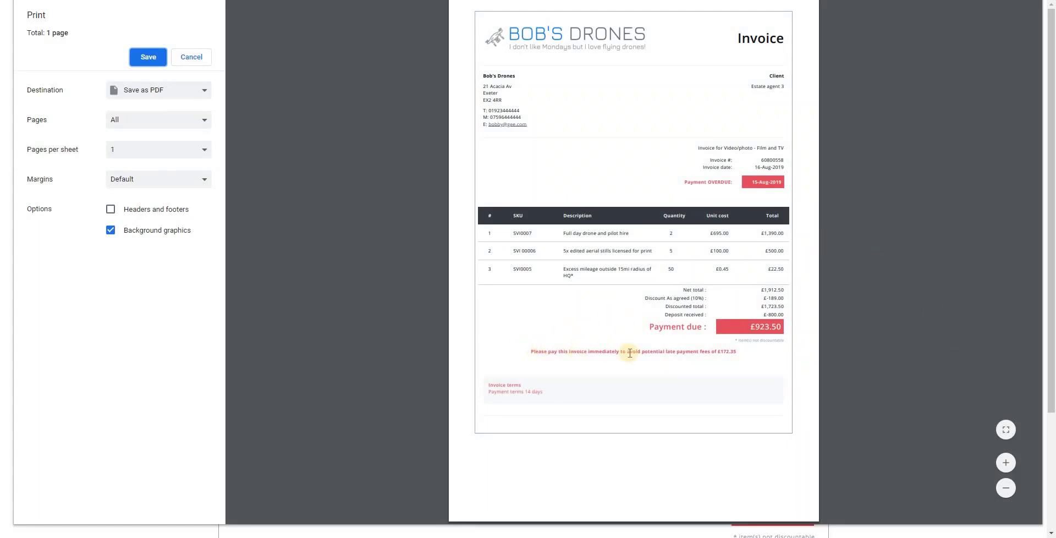
double_click(726, 351)
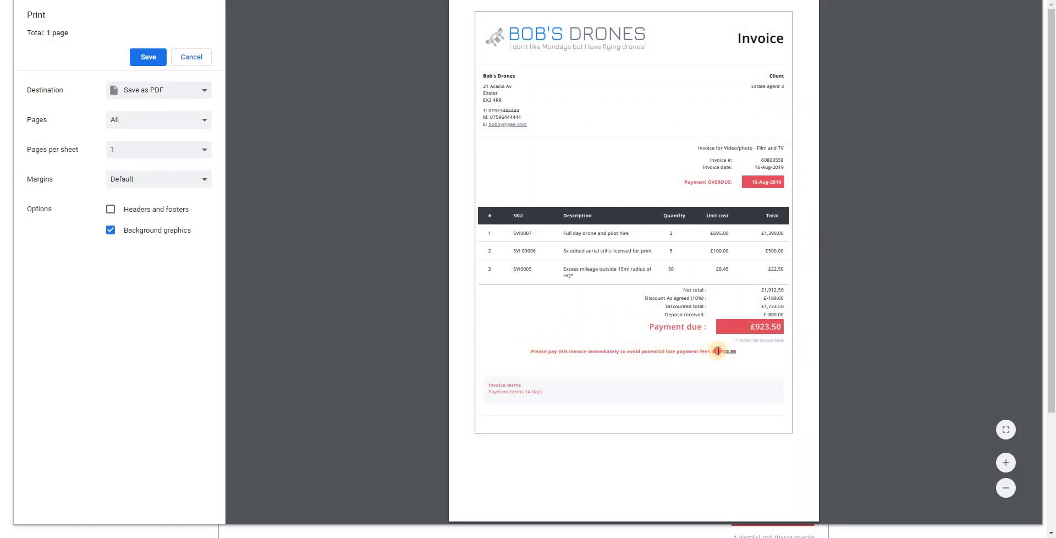
click(748, 356)
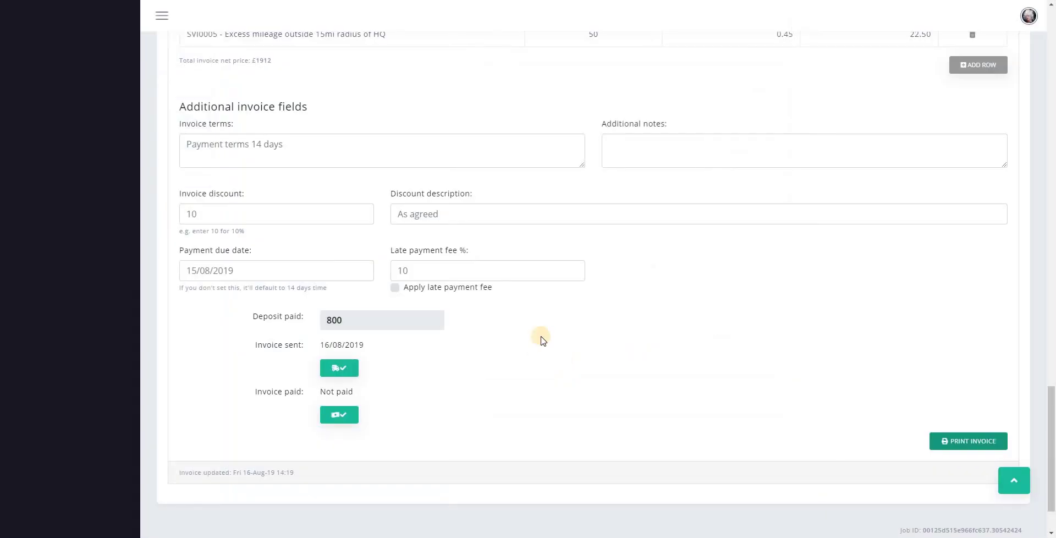
- Apply the late payment fee to the invoice and review the printable invoice again
click(394, 288)
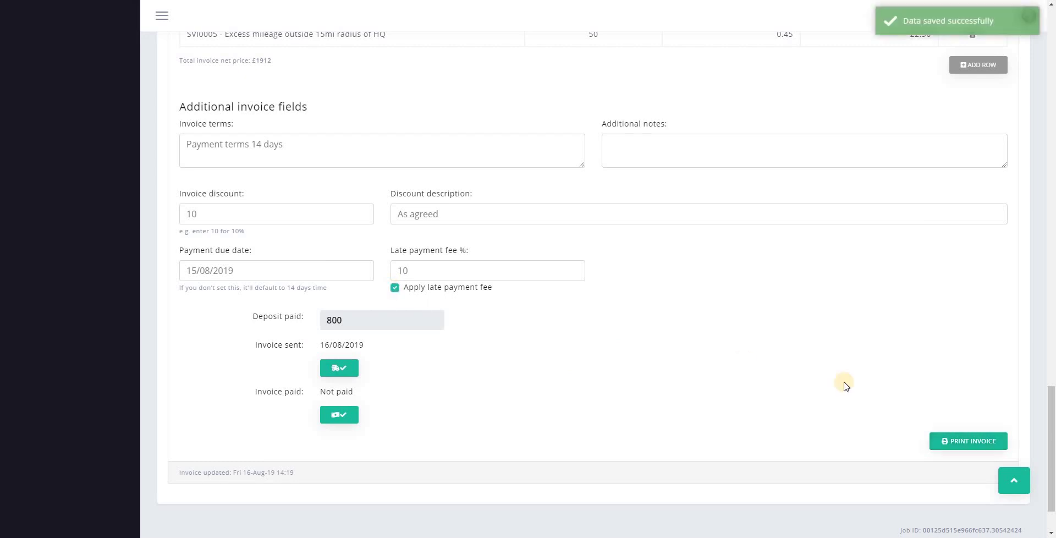
click(969, 441)
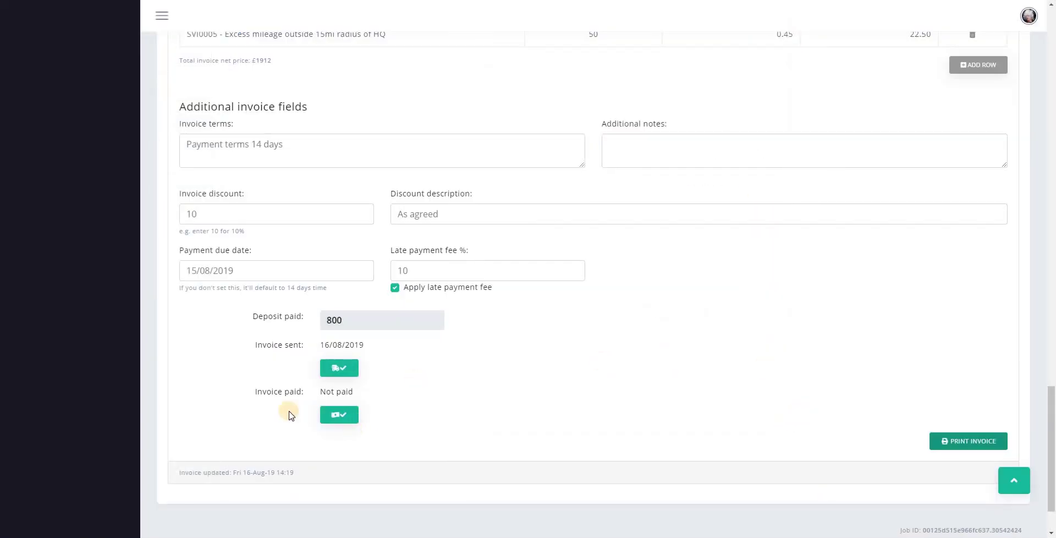
- Mark the invoice as paid and return to the jobs list
click(338, 416)
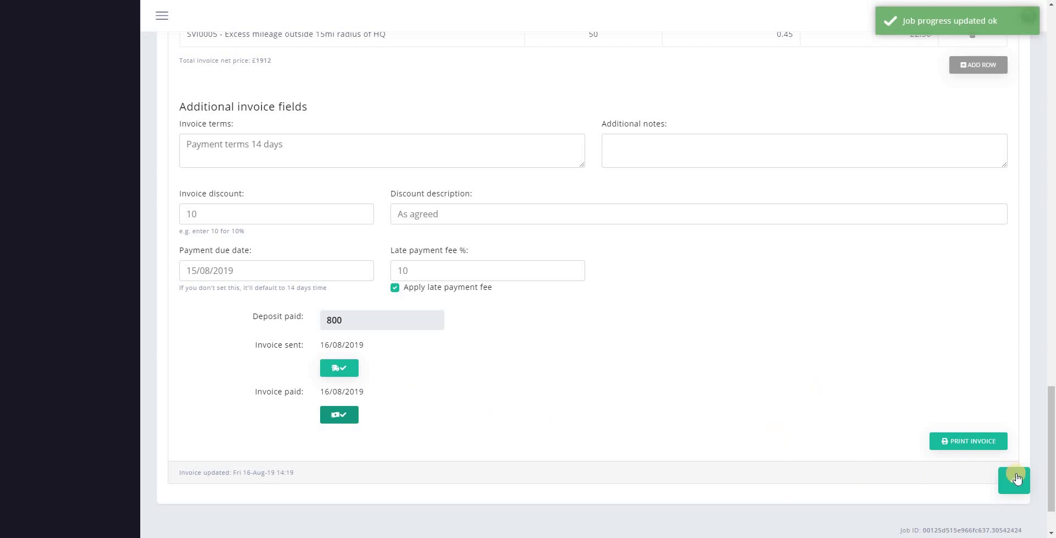
click(1015, 491)
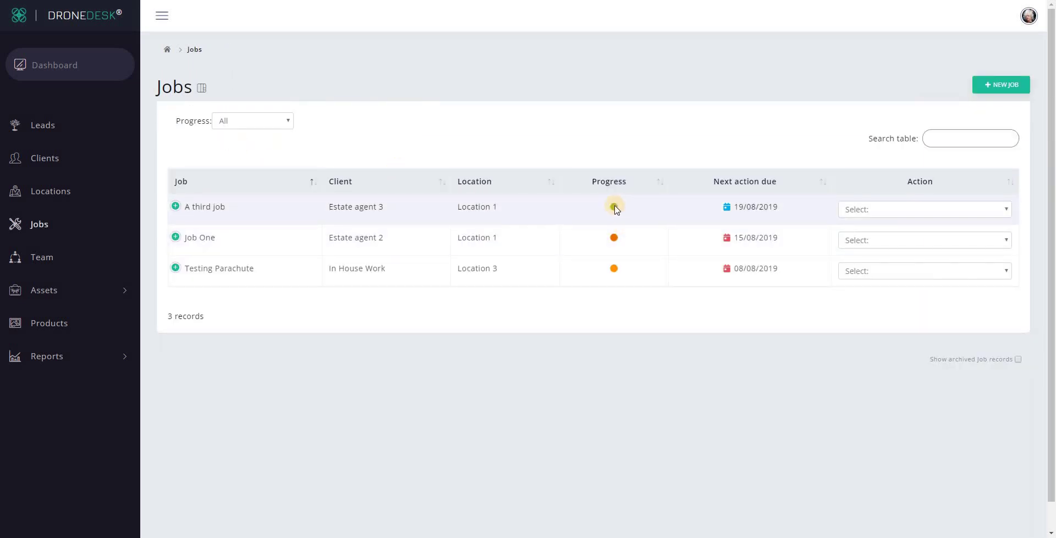
- View the jobs on the Kanban board, and filter the jobs list to those with Deposit received progress
mouse_move(616, 210)
click(201, 88)
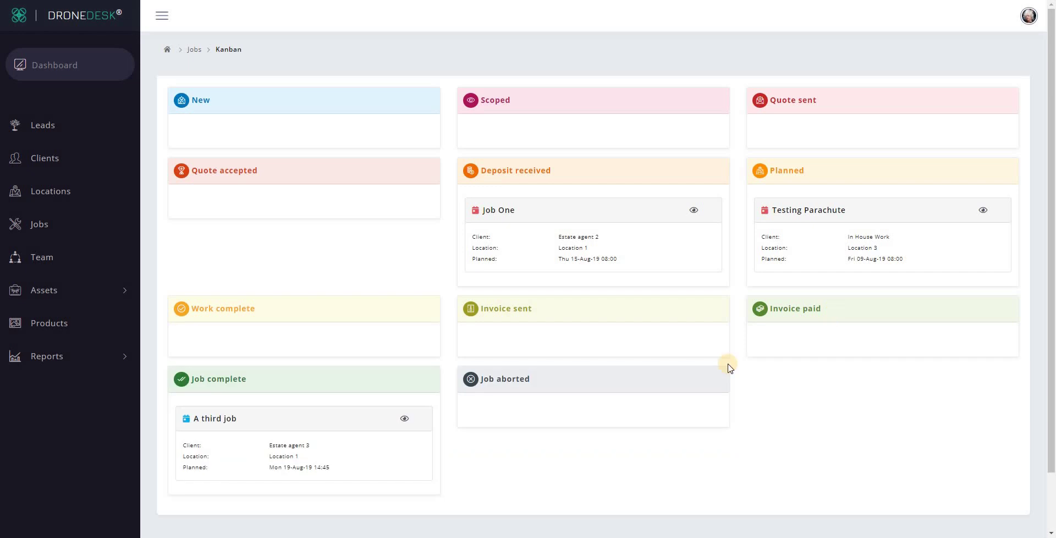
click(193, 49)
click(258, 120)
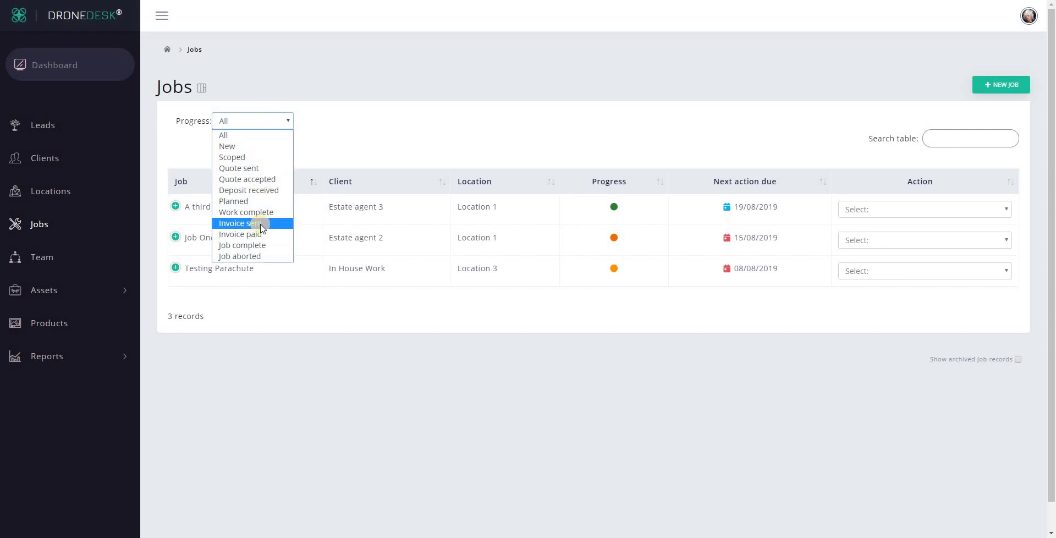
click(258, 189)
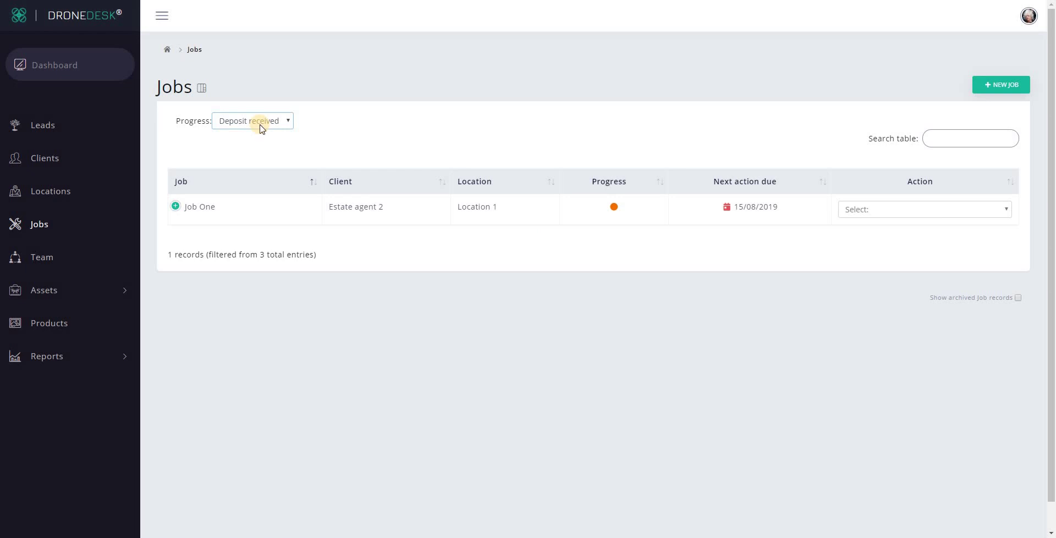
- Visit the dashboard and open the account's profile page with the business details
click(36, 62)
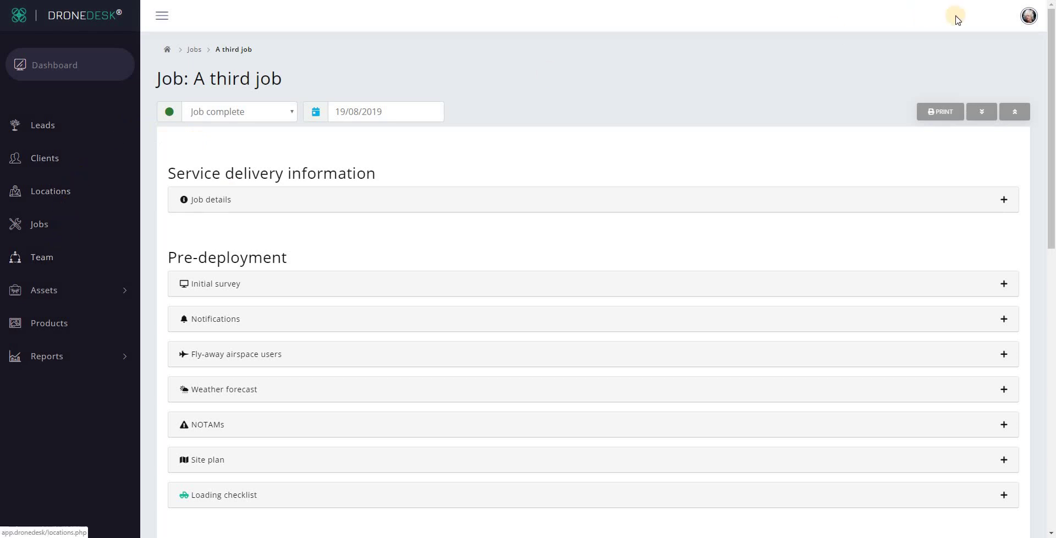
click(1032, 25)
click(974, 47)
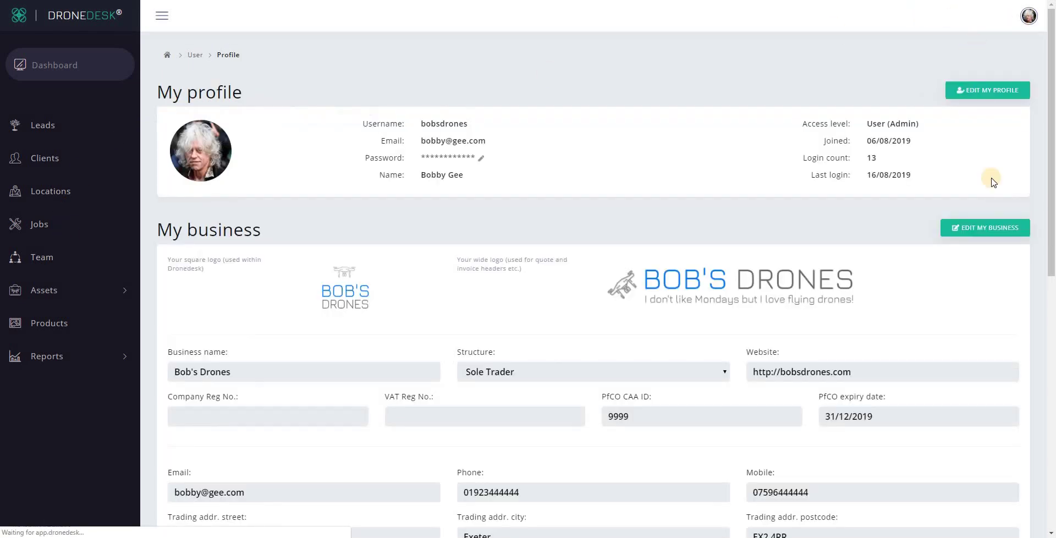
- Edit the business details to add the company registration number and the VAT registration number, and save the changes
click(992, 231)
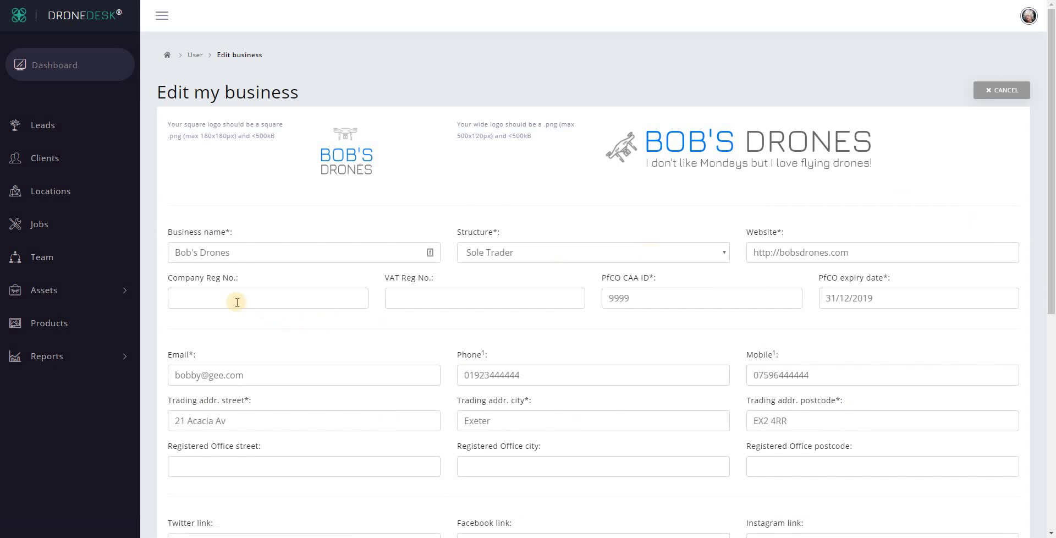
click(224, 299)
text(6655555)
key(Tab)
text(GB)
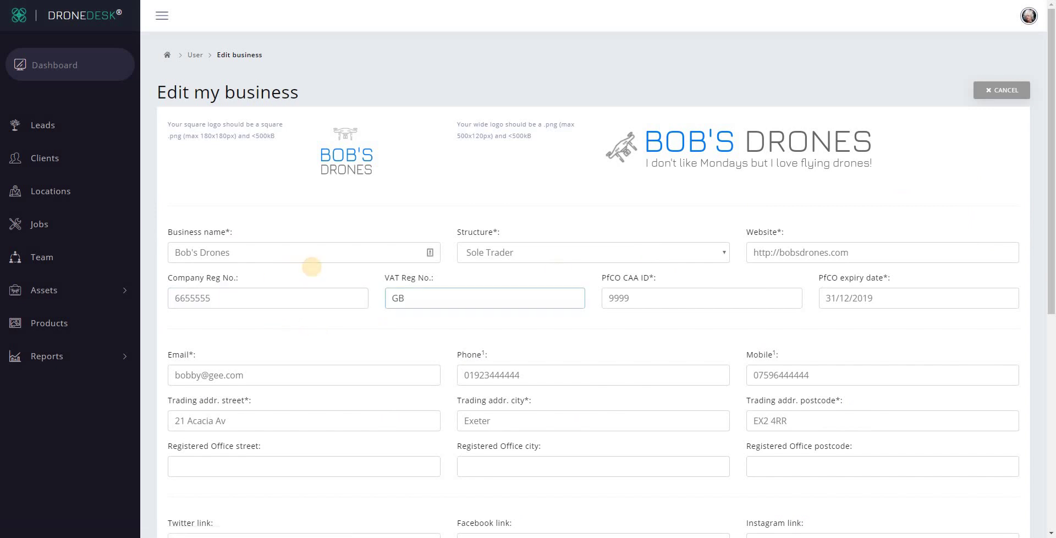
text(657876)
key(Tab)
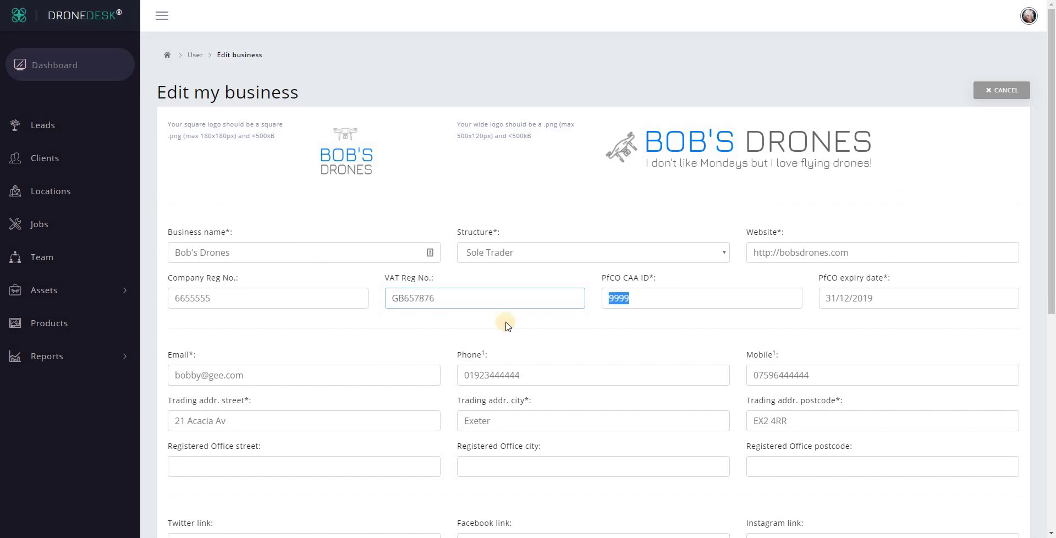
key(Return)
- Change the business structure to Private Limited Company (LTD), fill in the registered office address, and save the changes
click(503, 337)
click(544, 391)
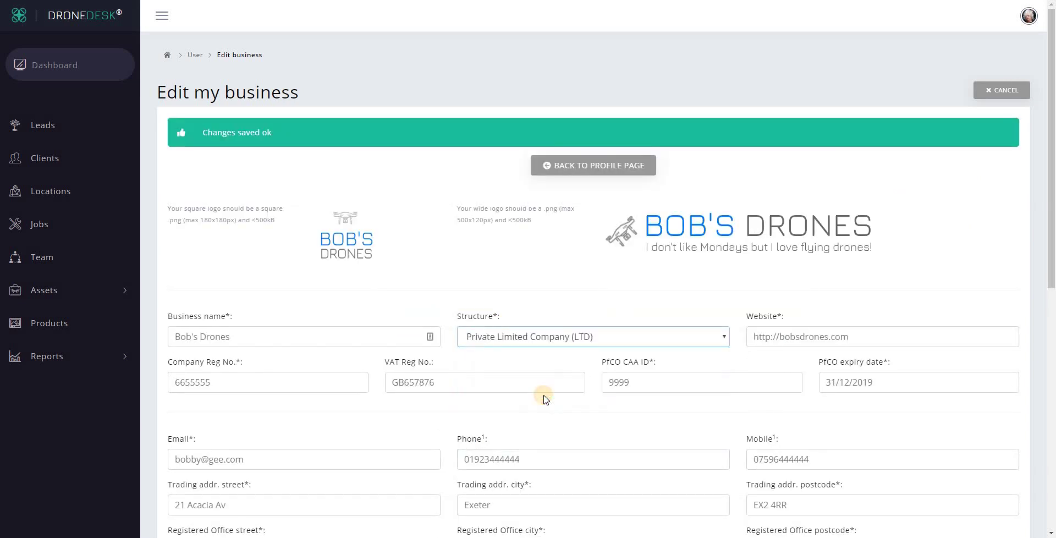
scroll(266, 217, down, 5)
click(300, 220)
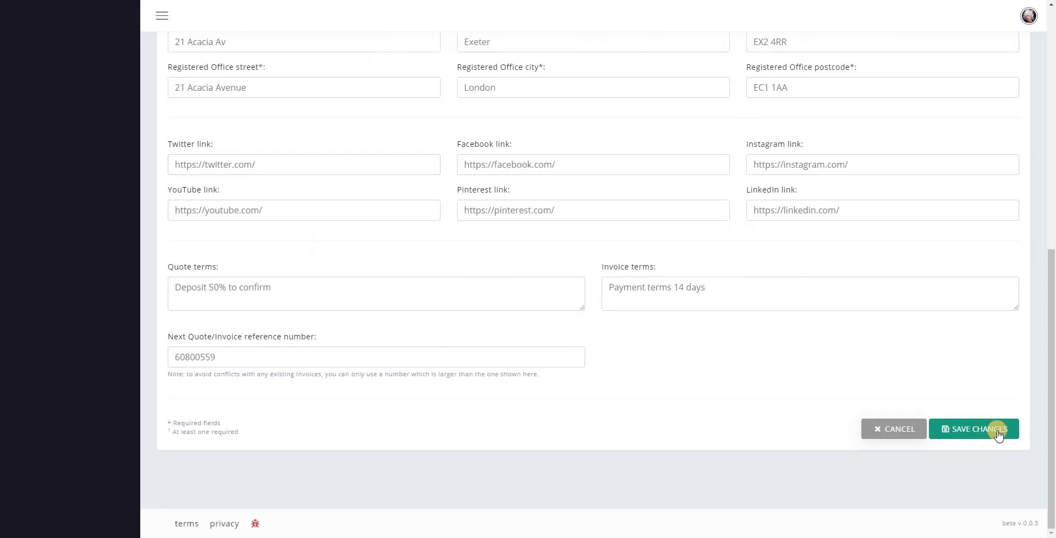
click(999, 428)
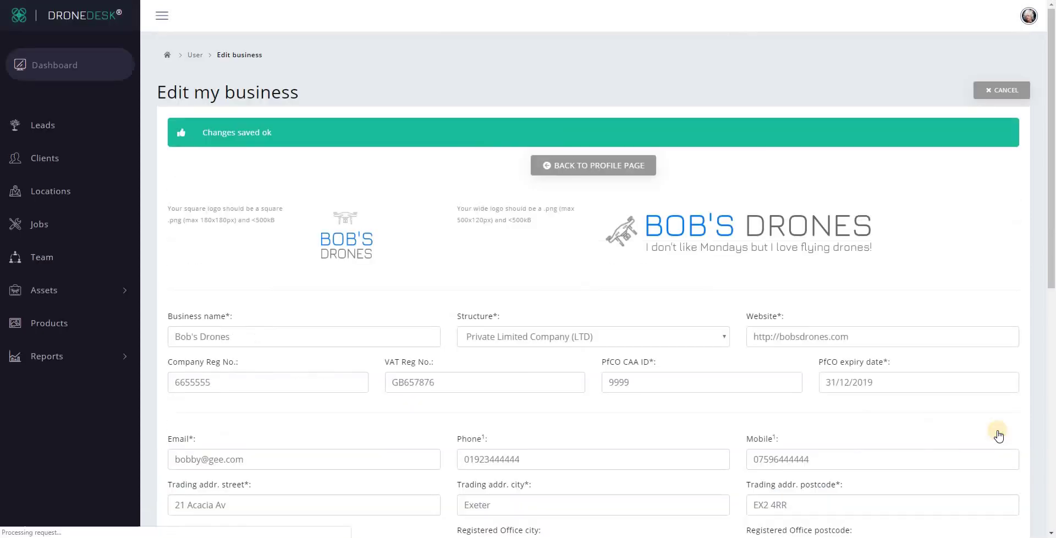
- Open the management page of the job "A third job" and expand its quote down to the additional fields
click(47, 224)
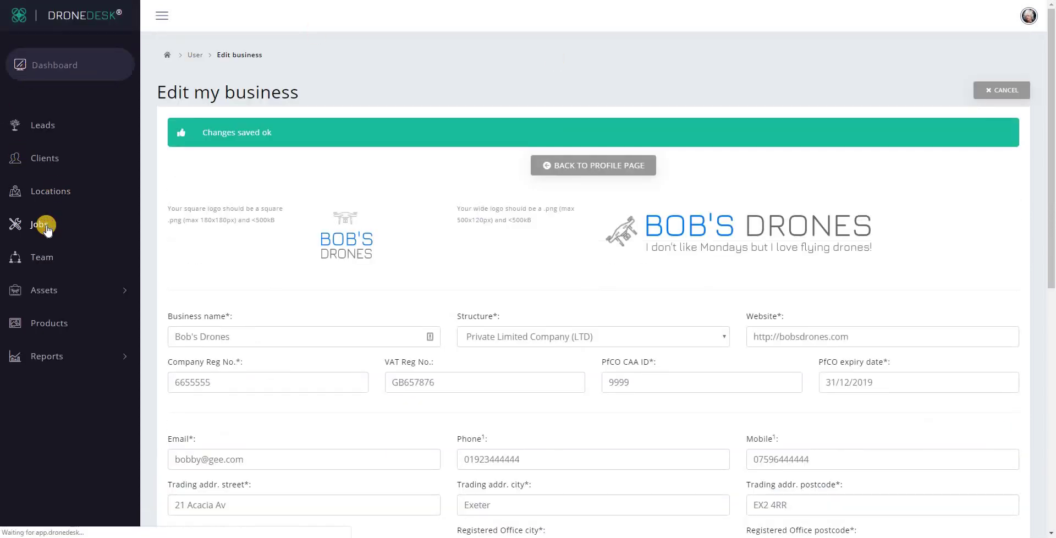
click(930, 209)
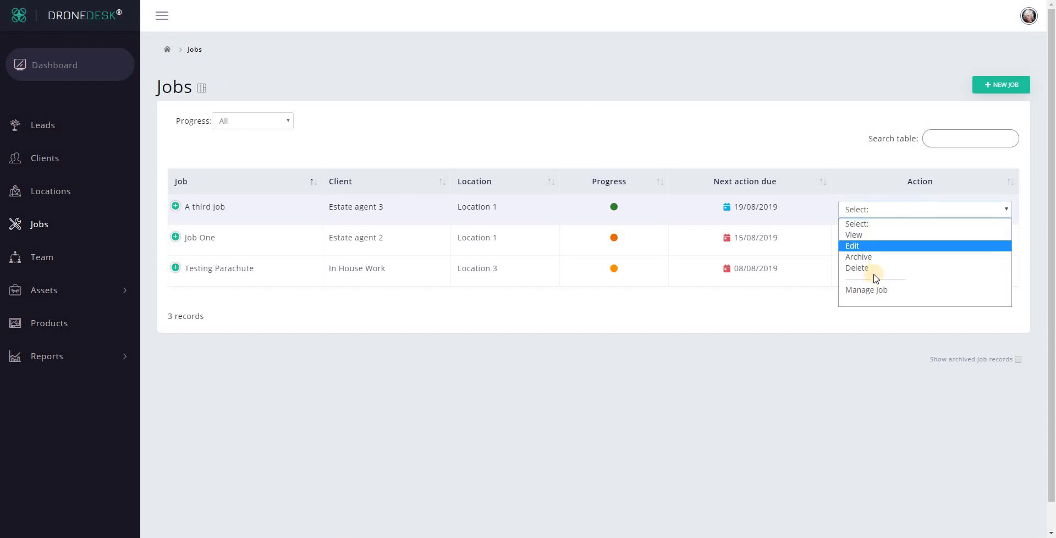
click(864, 289)
scroll(863, 290, down, 10)
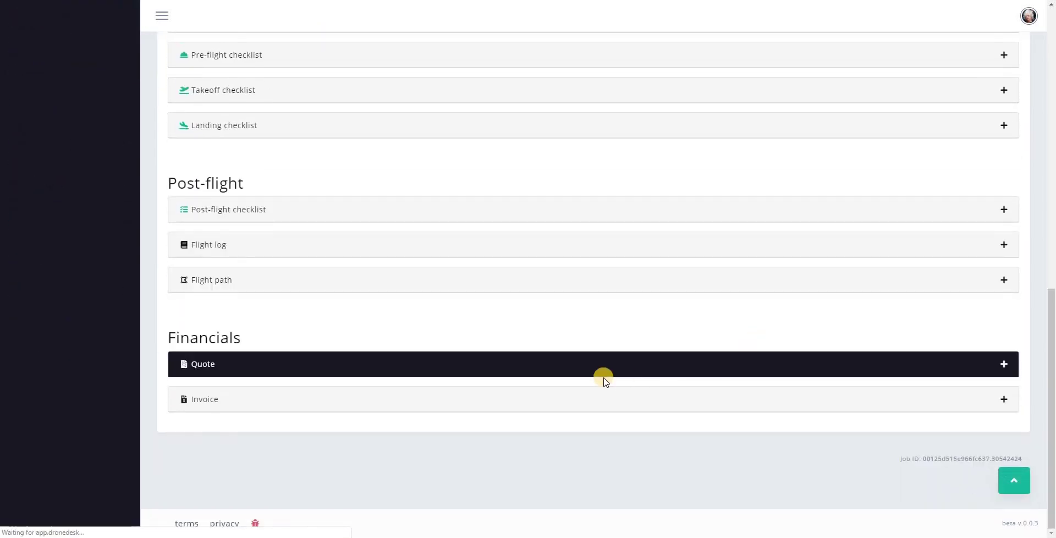
click(603, 376)
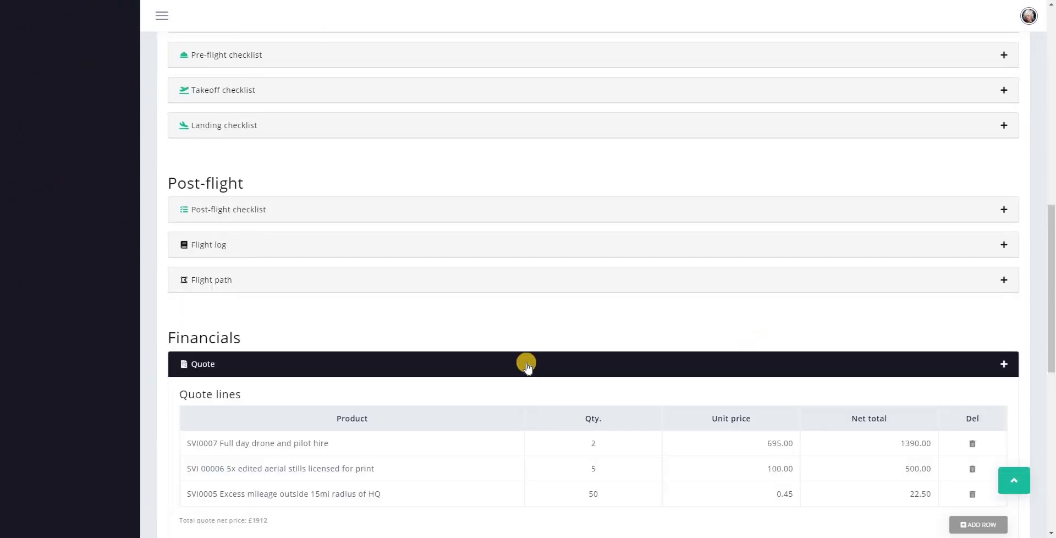
scroll(528, 366, down, 7)
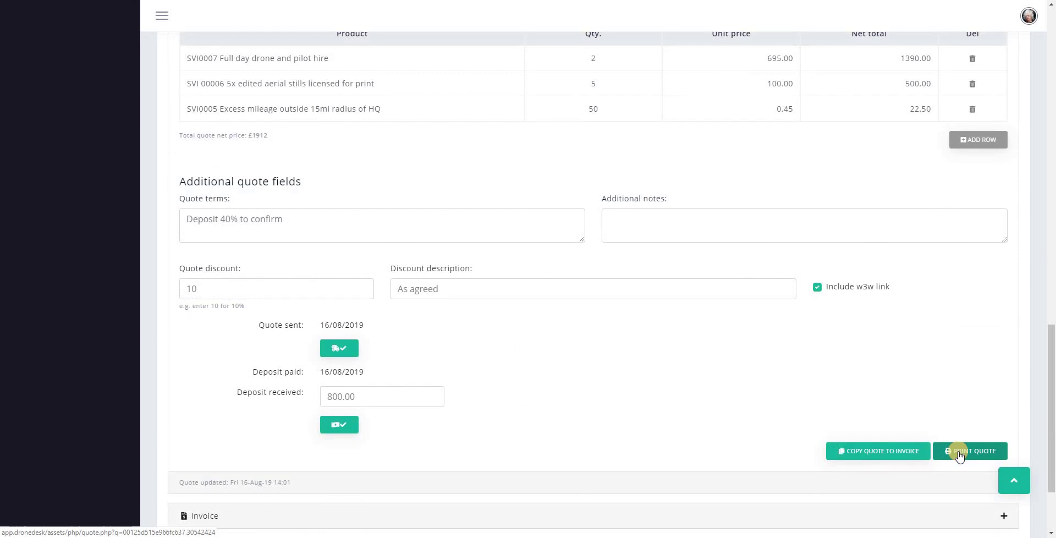
- Preview the printable quote, check its VAT line and the company registration details in the footer, and close the preview
click(959, 452)
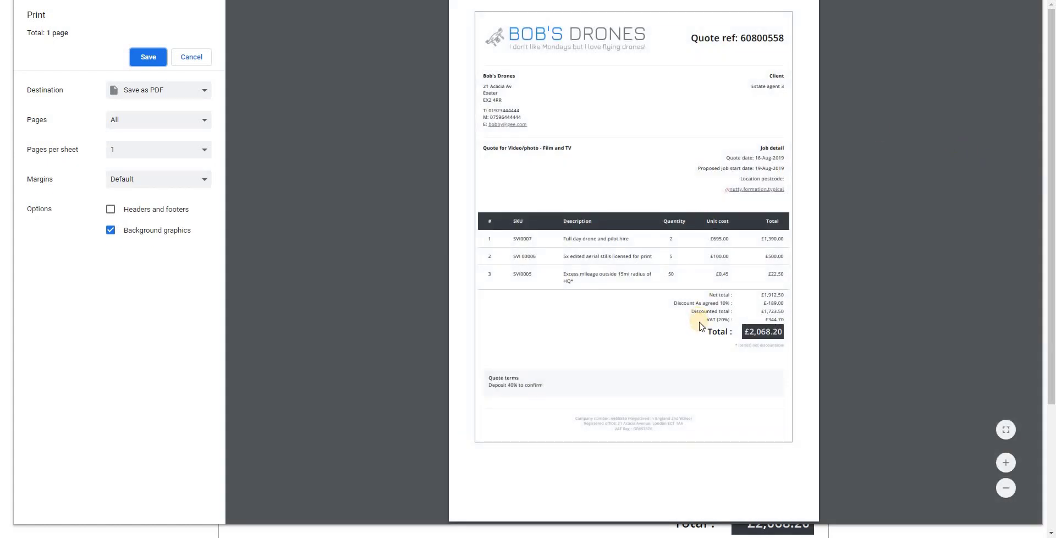
drag(739, 319, 783, 319)
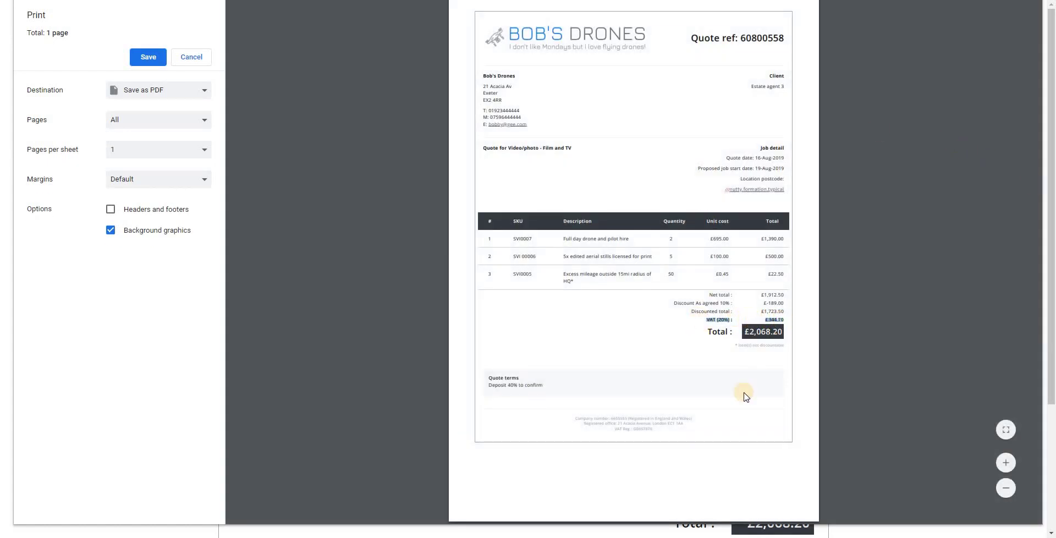
click(731, 362)
drag(573, 418, 656, 432)
click(658, 432)
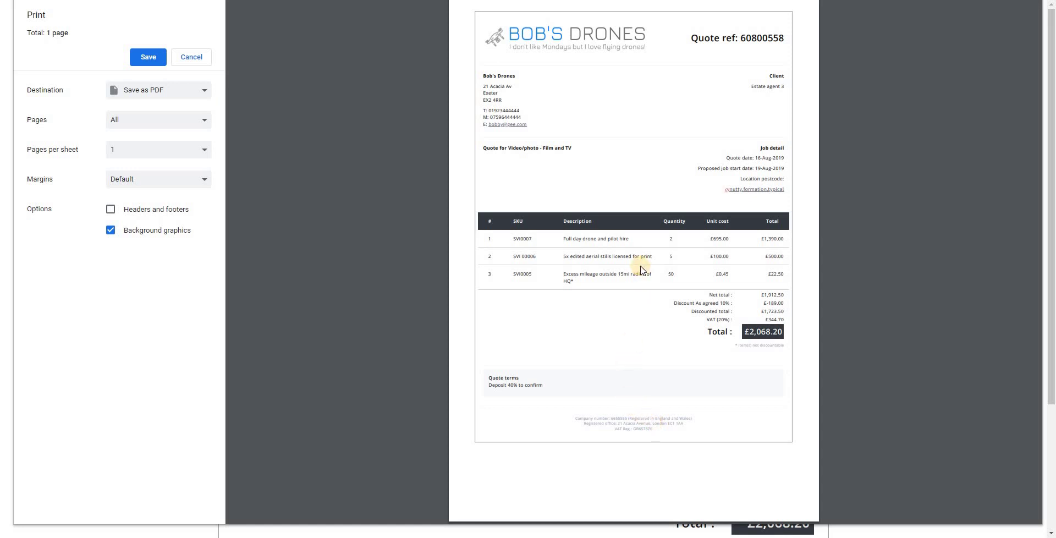
key(Escape)
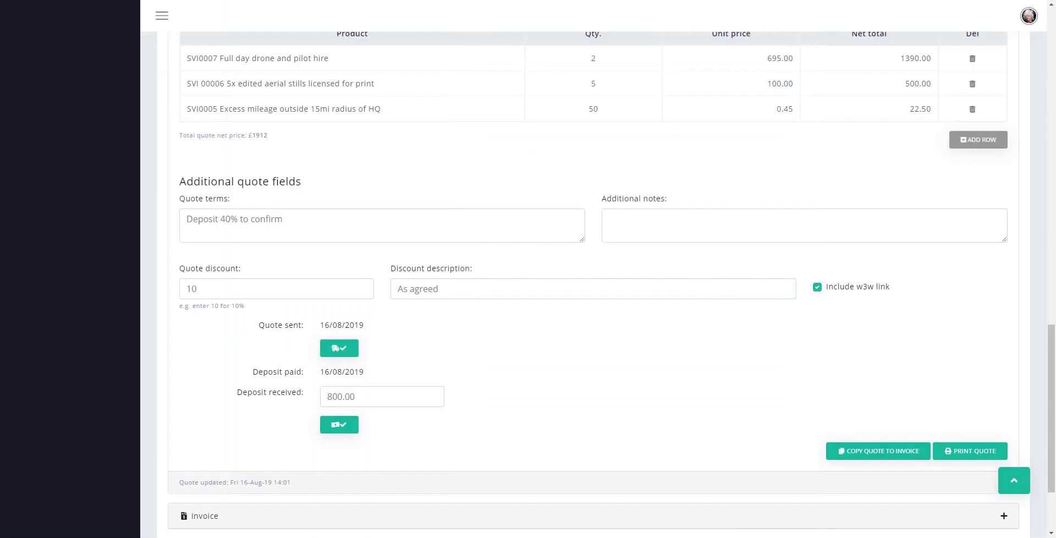
- Expand the job's invoice, preview its printable version, and check the VAT line and the company details in the footer
scroll(479, 418, down, 2)
click(479, 408)
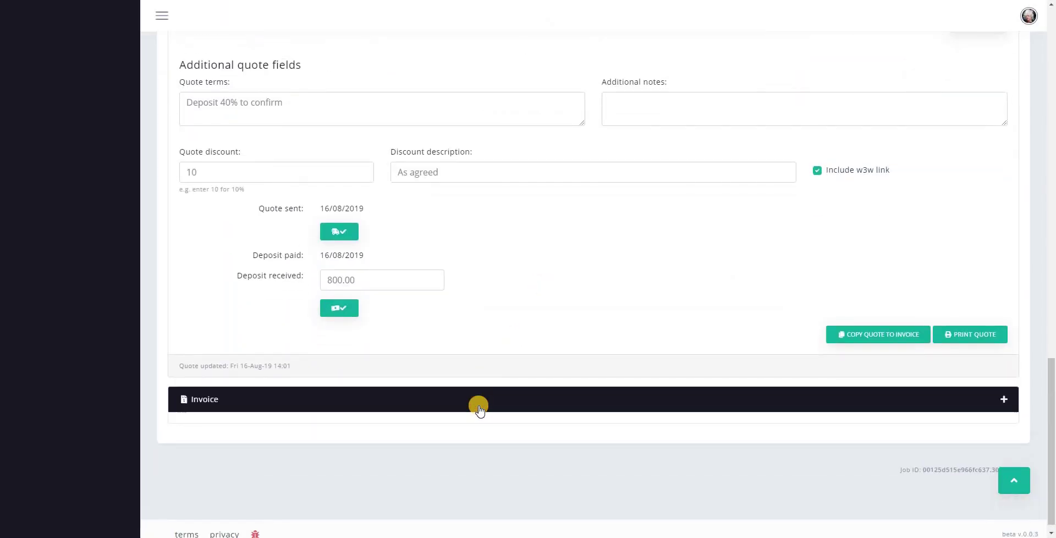
scroll(479, 406, down, 6)
scroll(498, 396, down, 4)
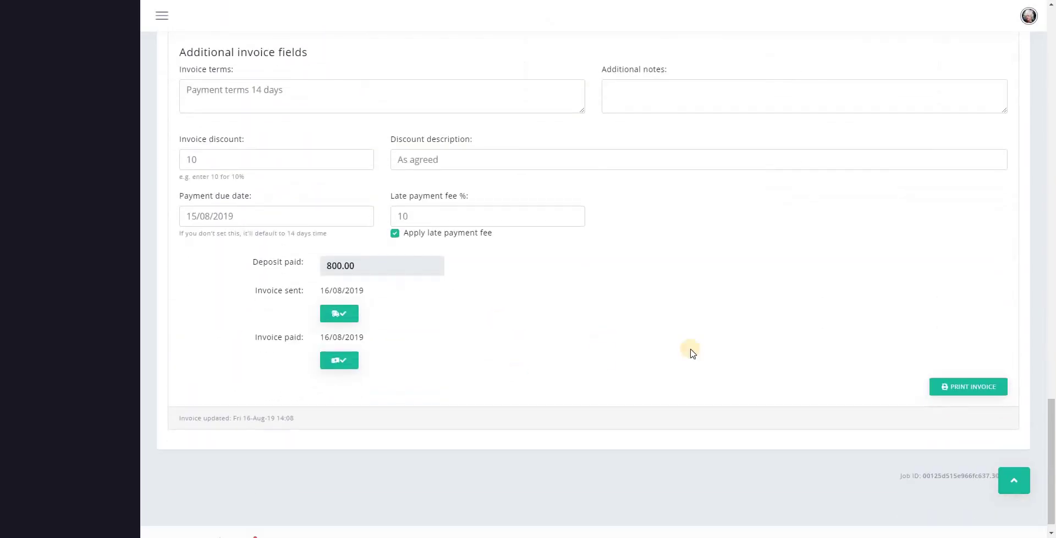
click(966, 386)
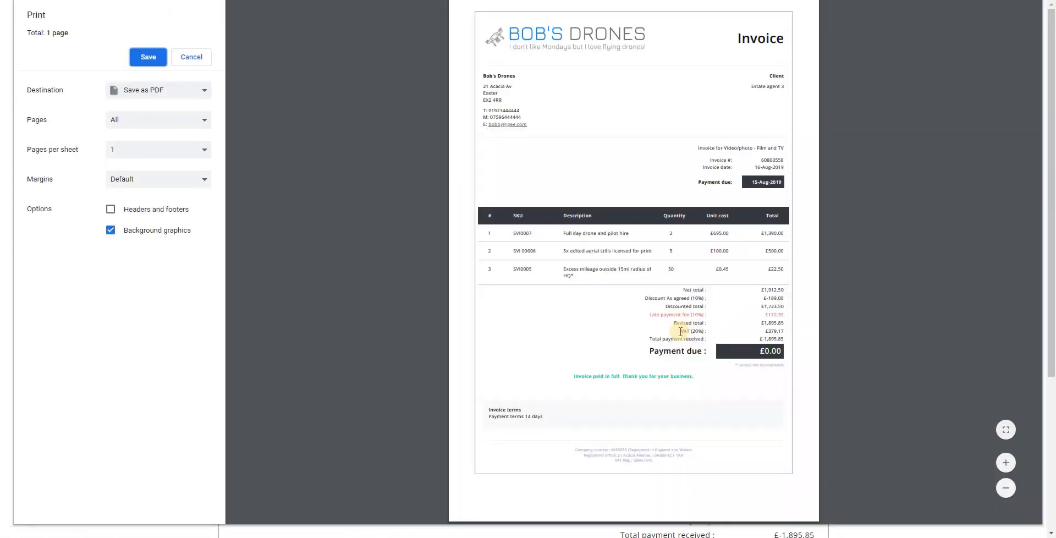
drag(680, 331, 782, 332)
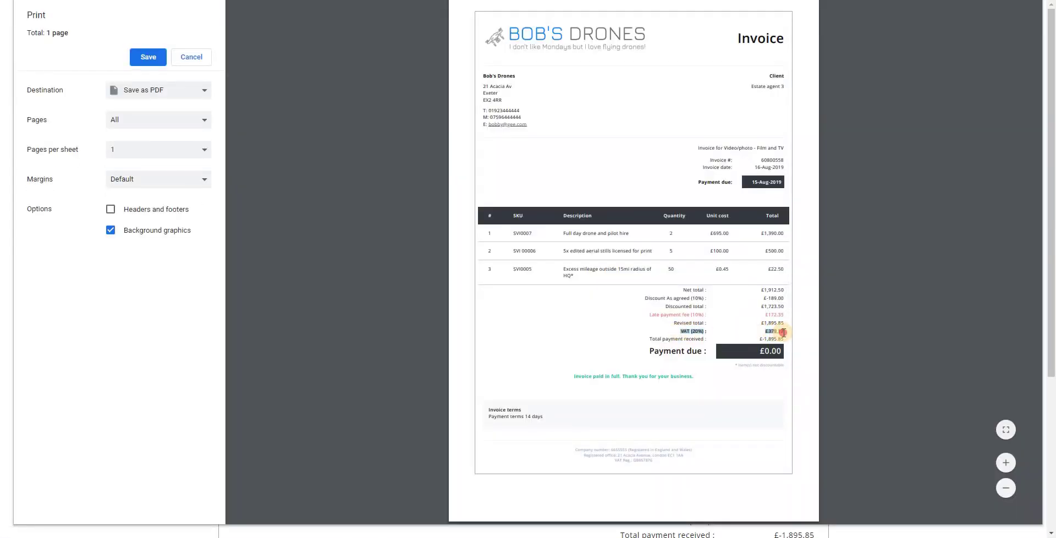
click(737, 401)
drag(576, 452, 695, 455)
click(768, 440)
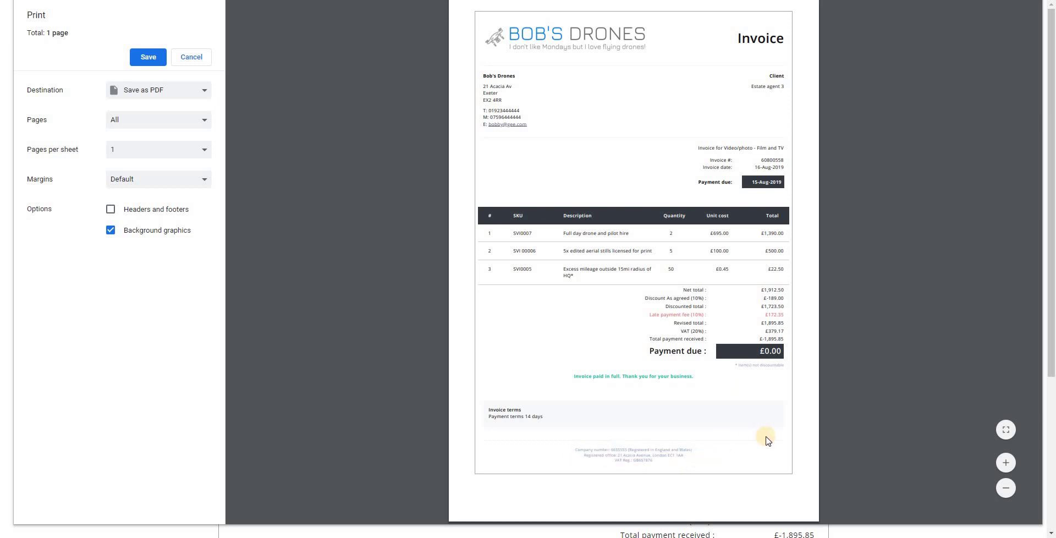